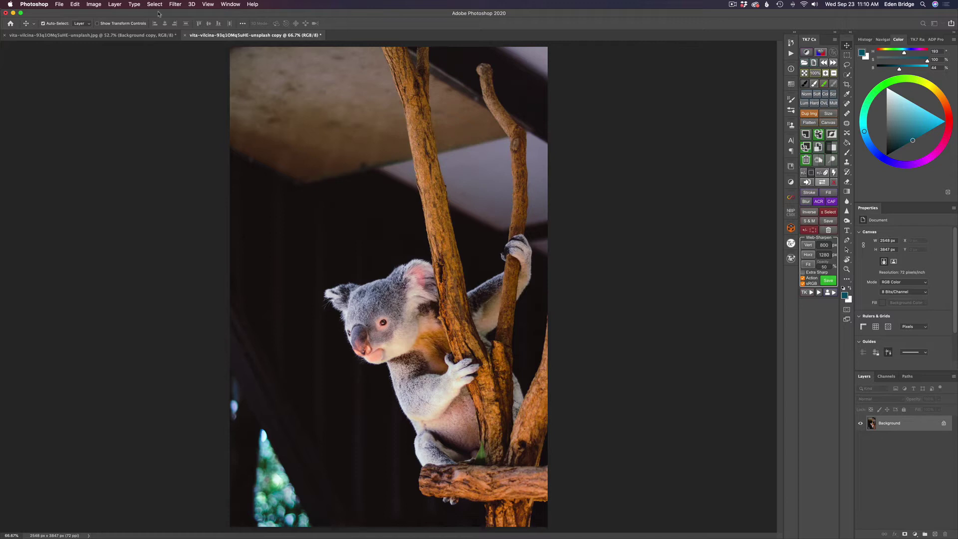
- Launch Topaz Mask AI from Photoshop's Filter > Topaz Labs menu on a Background copy layer
{"action": "left_click", "coordinate": [176, 5]}
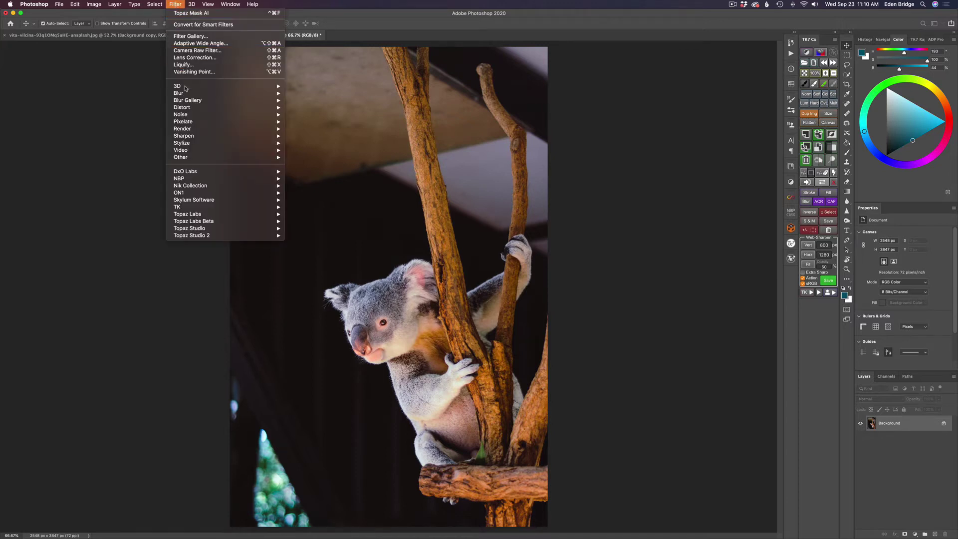
{"action": "mouse_move", "coordinate": [206, 202]}
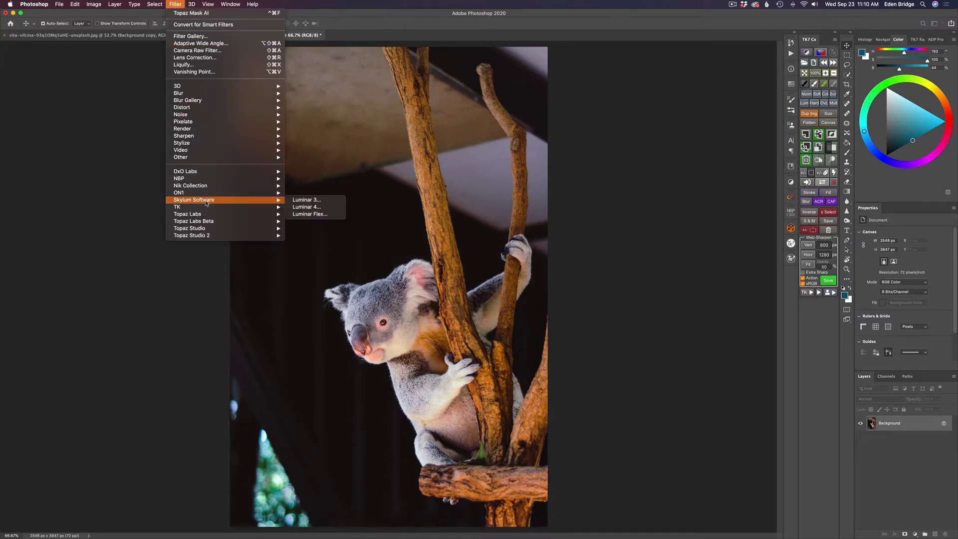
{"action": "mouse_move", "coordinate": [257, 216]}
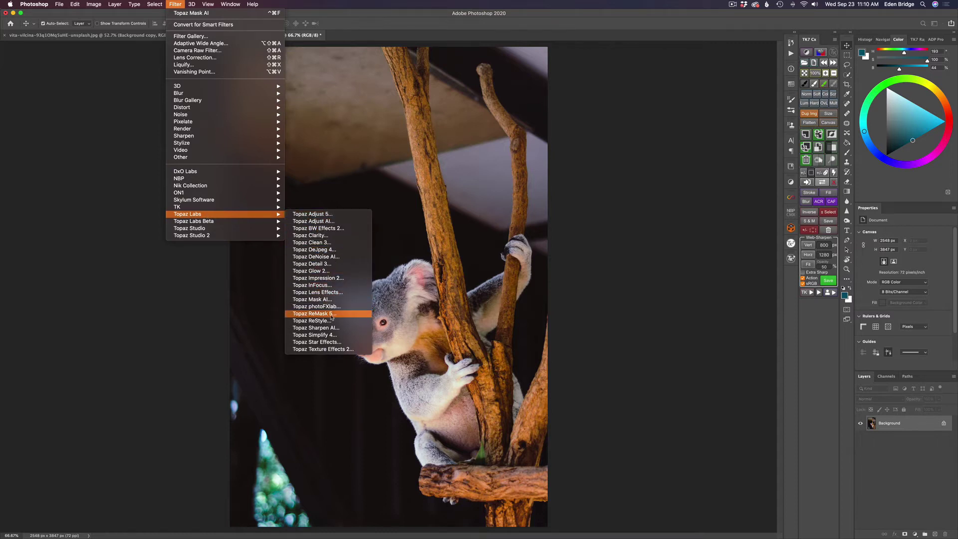
{"action": "left_click", "coordinate": [325, 300]}
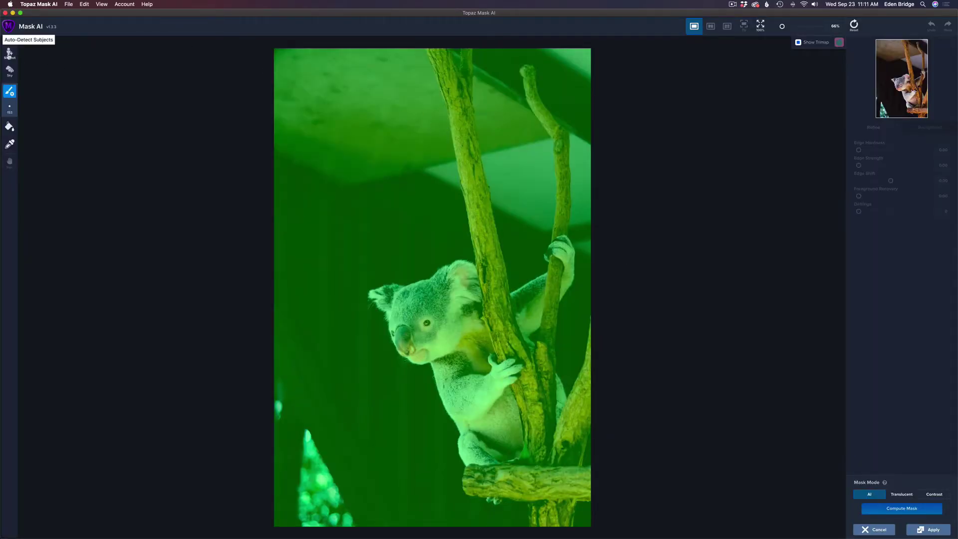
- Try Auto-Detect Subjects, undo it, and shrink the brush to 100
{"action": "left_click", "coordinate": [9, 53]}
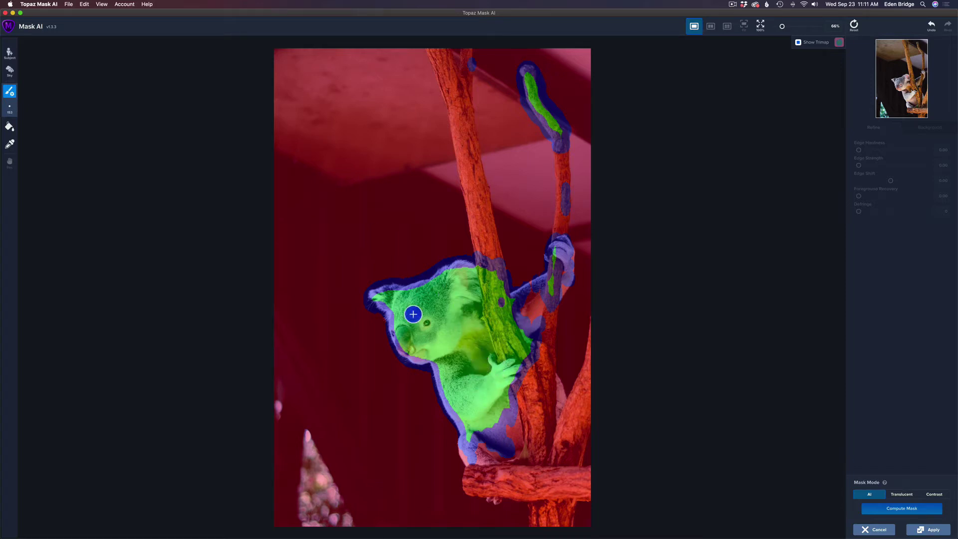
{"action": "key", "text": "super+z"}
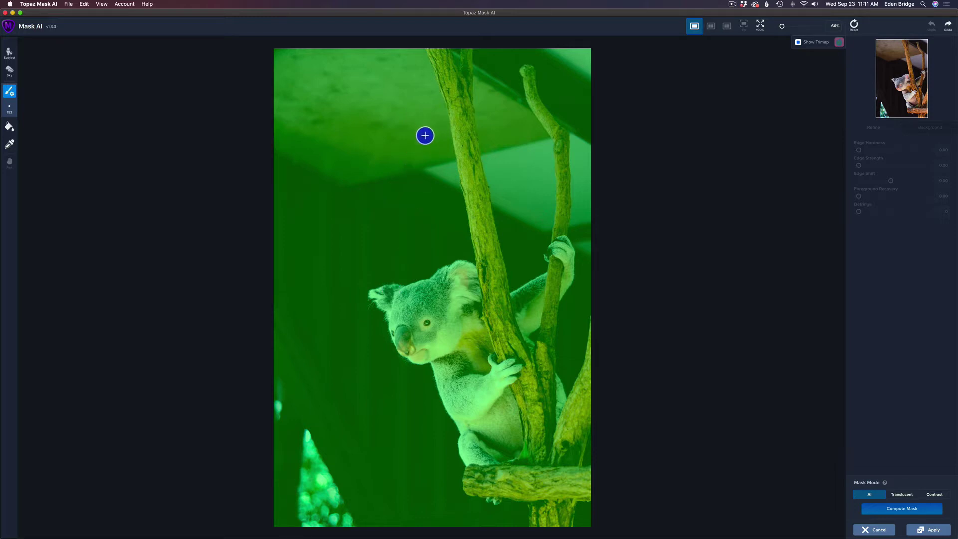
{"action": "key", "text": "bracketleft"}
{"action": "key", "text": "bracketleft"}
{"action": "key", "text": "bracketleft"}
{"action": "key", "text": "bracketleft"}
{"action": "key", "text": "bracketleft"}
- Paint a blue edge band around the koala and the branches it clings to
{"action": "mouse_move", "coordinate": [426, 49]}
{"action": "left_mouse_down"}
{"action": "mouse_move", "coordinate": [476, 262]}
{"action": "mouse_move", "coordinate": [374, 291]}
{"action": "mouse_move", "coordinate": [367, 306]}
{"action": "mouse_move", "coordinate": [383, 312]}
{"action": "mouse_move", "coordinate": [406, 358]}
{"action": "mouse_move", "coordinate": [432, 369]}
{"action": "mouse_move", "coordinate": [460, 433]}
{"action": "mouse_move", "coordinate": [463, 489]}
{"action": "mouse_move", "coordinate": [528, 501]}
{"action": "mouse_move", "coordinate": [530, 533]}
{"action": "left_mouse_up"}
{"action": "mouse_move", "coordinate": [572, 502]}
{"action": "left_mouse_down"}
{"action": "mouse_move", "coordinate": [591, 504]}
{"action": "mouse_move", "coordinate": [578, 502]}
{"action": "mouse_move", "coordinate": [576, 532]}
{"action": "left_mouse_up"}
{"action": "mouse_move", "coordinate": [586, 457]}
{"action": "left_mouse_down"}
{"action": "mouse_move", "coordinate": [589, 427]}
{"action": "mouse_move", "coordinate": [586, 460]}
{"action": "left_mouse_up"}
{"action": "mouse_move", "coordinate": [548, 365]}
{"action": "left_mouse_down"}
{"action": "mouse_move", "coordinate": [568, 394]}
{"action": "mouse_move", "coordinate": [593, 315]}
{"action": "mouse_move", "coordinate": [580, 371]}
{"action": "mouse_move", "coordinate": [562, 326]}
{"action": "mouse_move", "coordinate": [557, 365]}
{"action": "mouse_move", "coordinate": [556, 307]}
{"action": "mouse_move", "coordinate": [572, 252]}
{"action": "mouse_move", "coordinate": [568, 135]}
{"action": "mouse_move", "coordinate": [534, 67]}
{"action": "mouse_move", "coordinate": [519, 65]}
{"action": "mouse_move", "coordinate": [556, 166]}
{"action": "mouse_move", "coordinate": [547, 264]}
{"action": "mouse_move", "coordinate": [548, 250]}
{"action": "mouse_move", "coordinate": [546, 266]}
{"action": "mouse_move", "coordinate": [510, 293]}
{"action": "mouse_move", "coordinate": [474, 120]}
{"action": "mouse_move", "coordinate": [473, 45]}
{"action": "mouse_move", "coordinate": [452, 65]}
{"action": "left_mouse_up"}
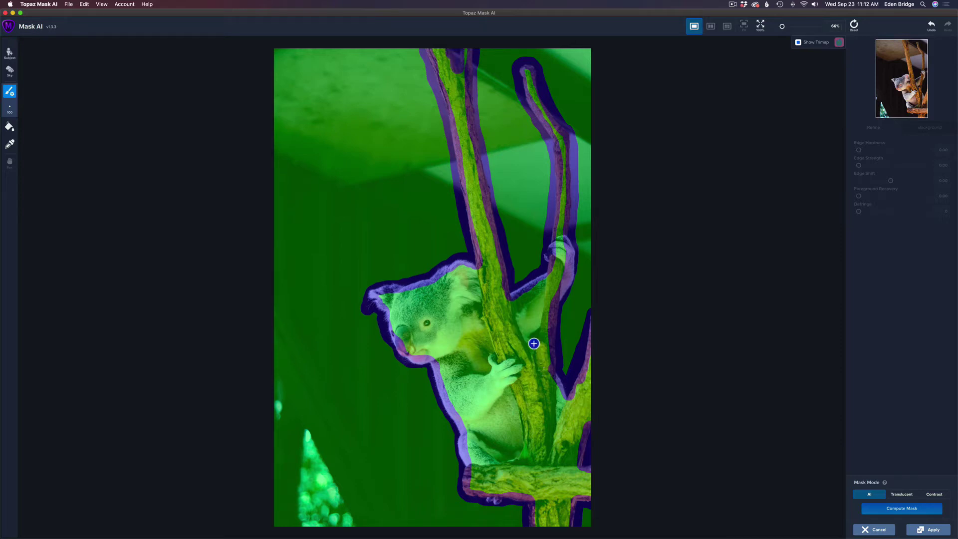
{"action": "mouse_move", "coordinate": [534, 343]}
{"action": "left_mouse_down"}
{"action": "mouse_move", "coordinate": [539, 325]}
{"action": "mouse_move", "coordinate": [533, 333]}
{"action": "left_mouse_up"}
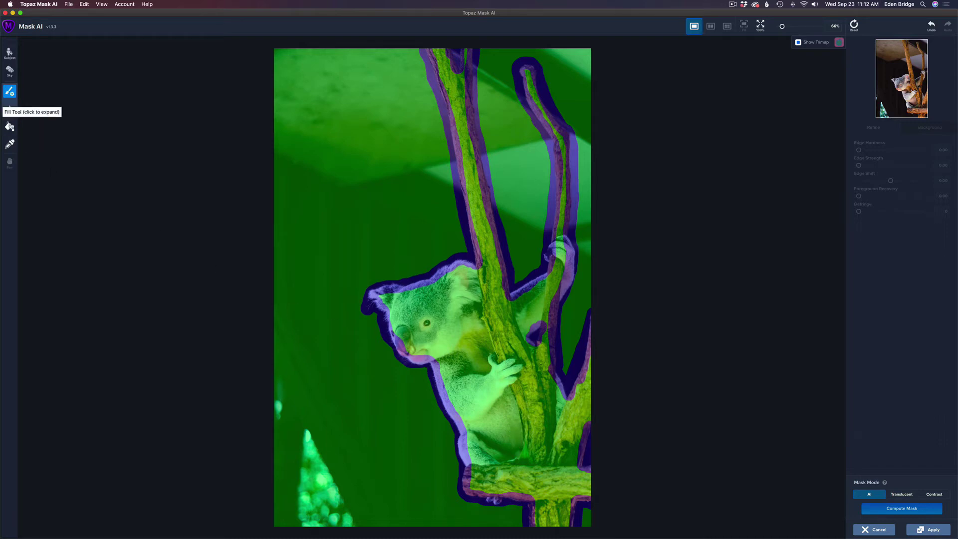
- Fill the three green background areas red with CUT Fill, then compute the mask
{"action": "left_click", "coordinate": [10, 127]}
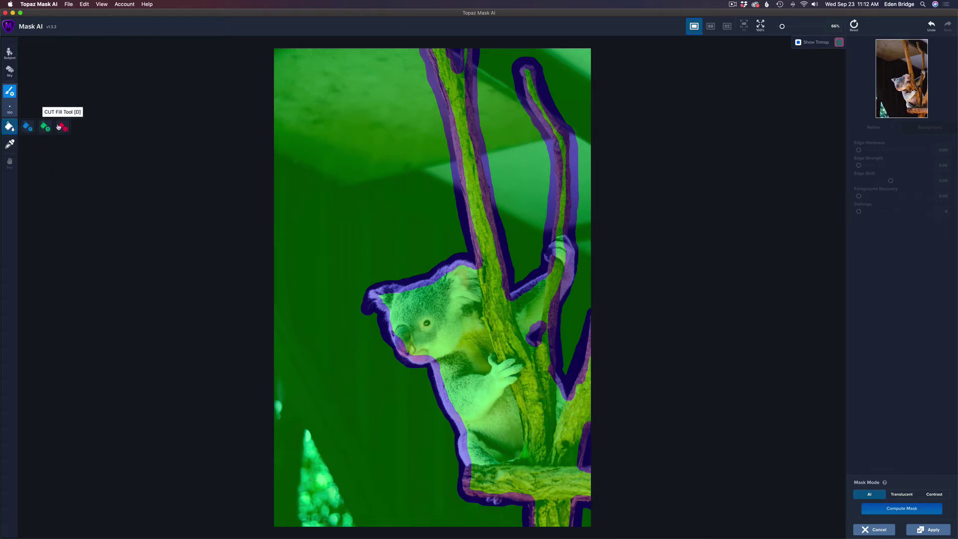
{"action": "left_click", "coordinate": [63, 126]}
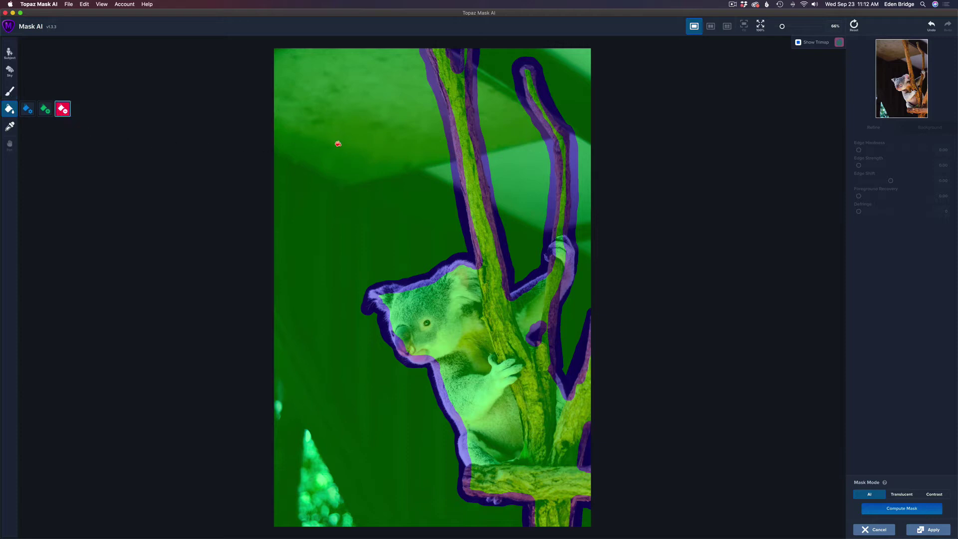
{"action": "left_click", "coordinate": [347, 145]}
{"action": "left_click", "coordinate": [513, 154]}
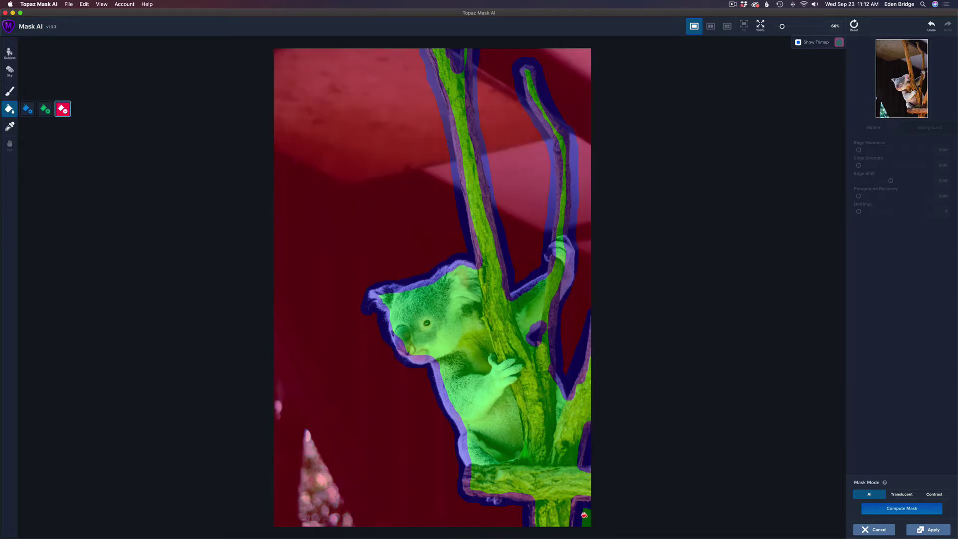
{"action": "left_click", "coordinate": [584, 517]}
{"action": "left_click", "coordinate": [908, 508]}
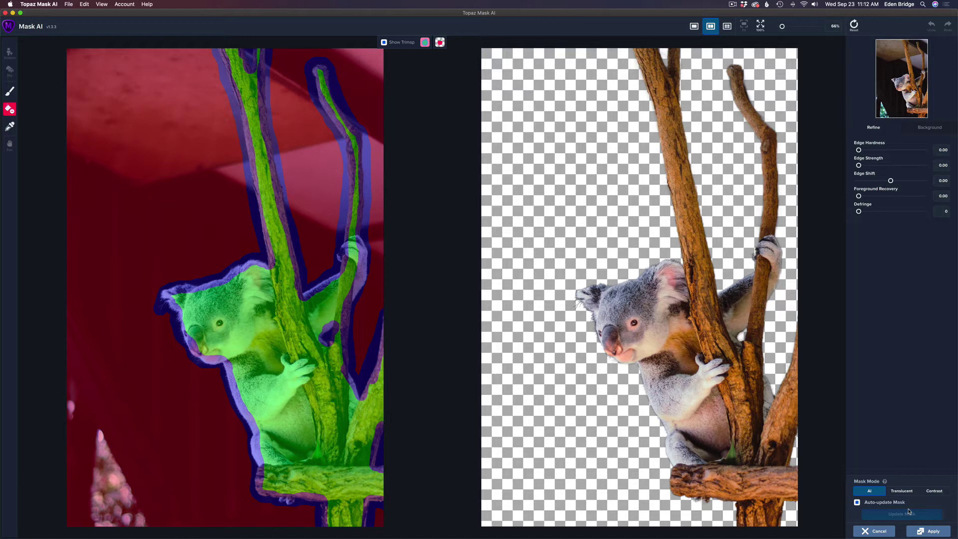
- Load the forest photo from Downloads as the image background behind the koala
{"action": "left_click", "coordinate": [935, 128]}
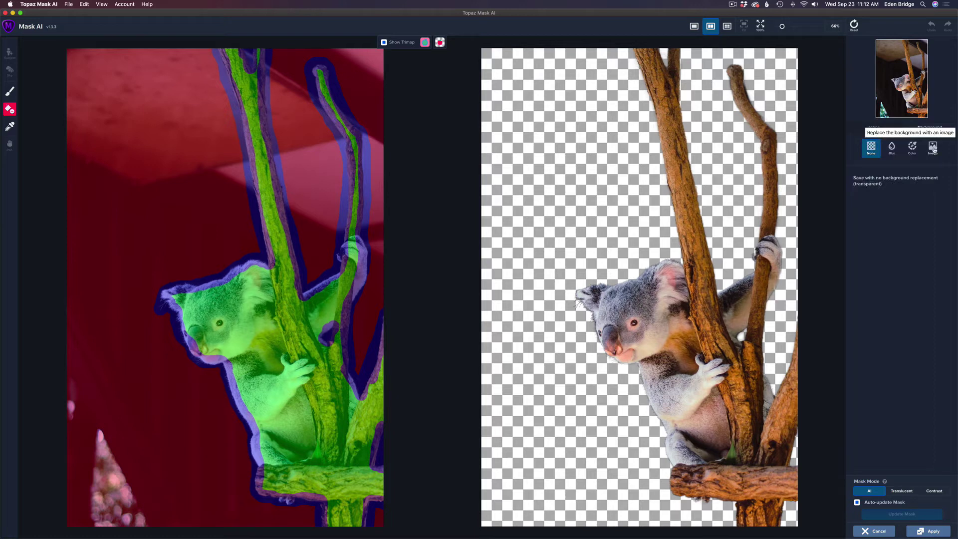
{"action": "left_click", "coordinate": [934, 148]}
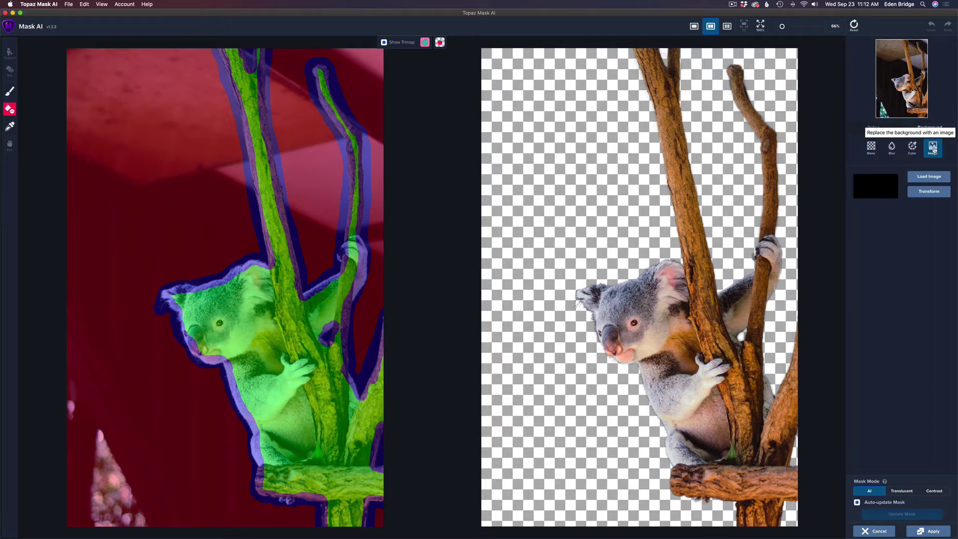
{"action": "left_click", "coordinate": [936, 177]}
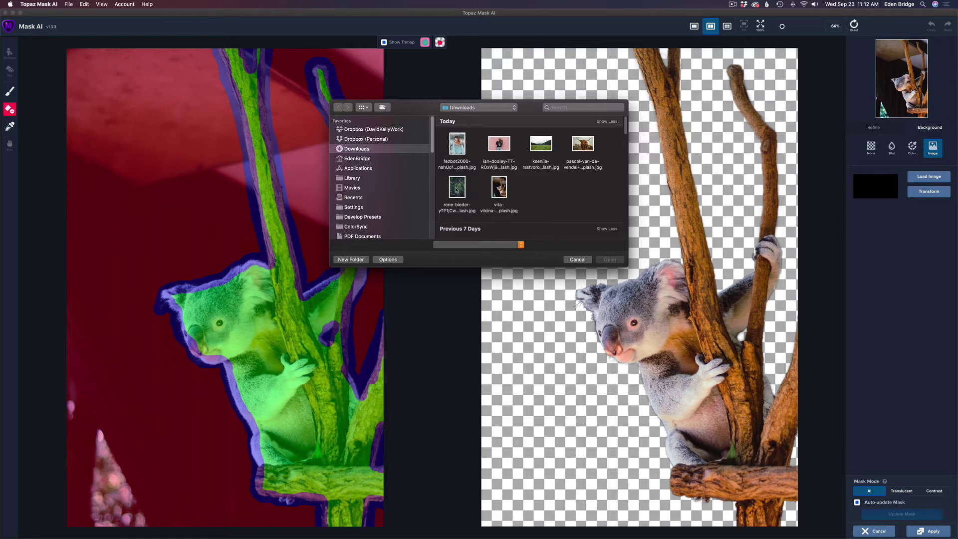
{"action": "left_click", "coordinate": [457, 187]}
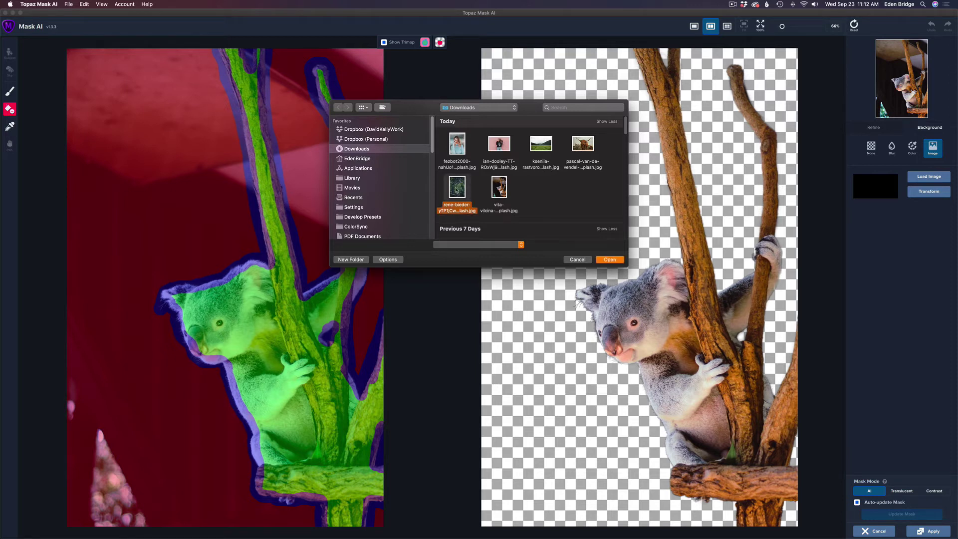
{"action": "left_click", "coordinate": [611, 260]}
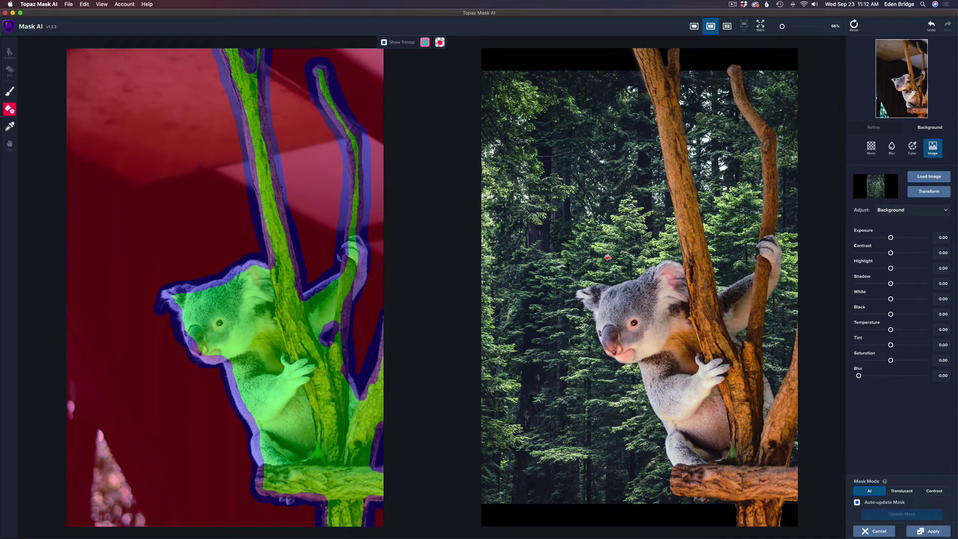
- At 50% zoom, enlarge and reposition the forest background so it covers the frame
{"action": "left_click", "coordinate": [930, 192]}
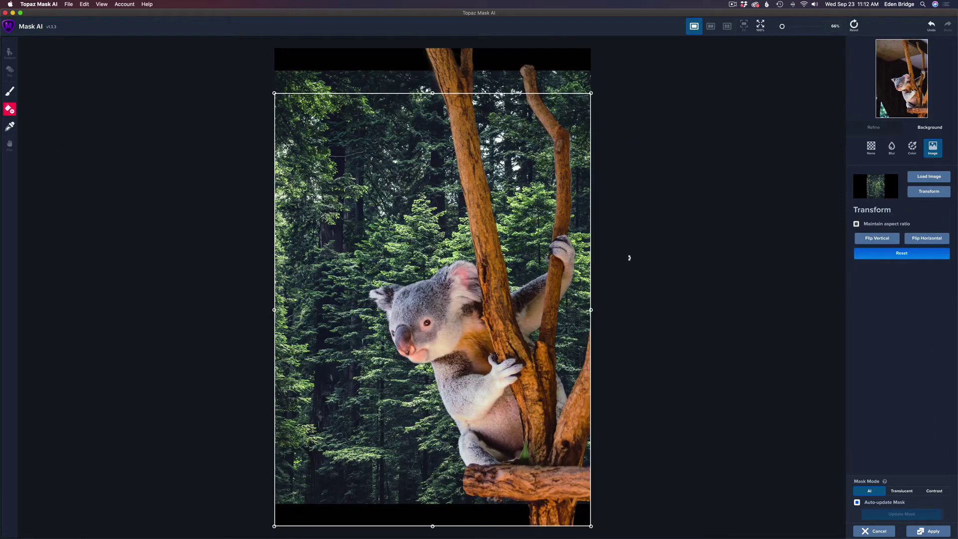
{"action": "key", "text": "super+minus"}
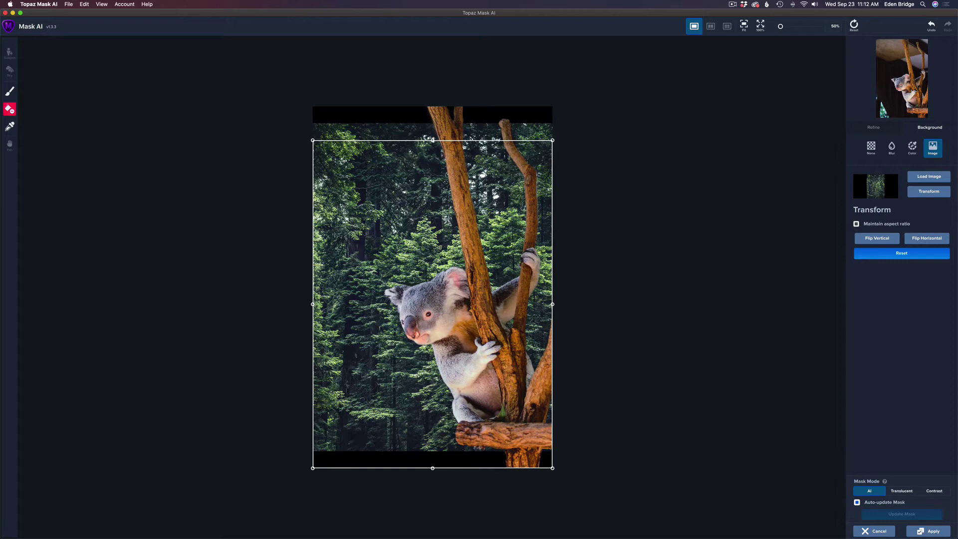
{"action": "left_click_drag", "start_coordinate": [433, 141], "coordinate": [452, 45]}
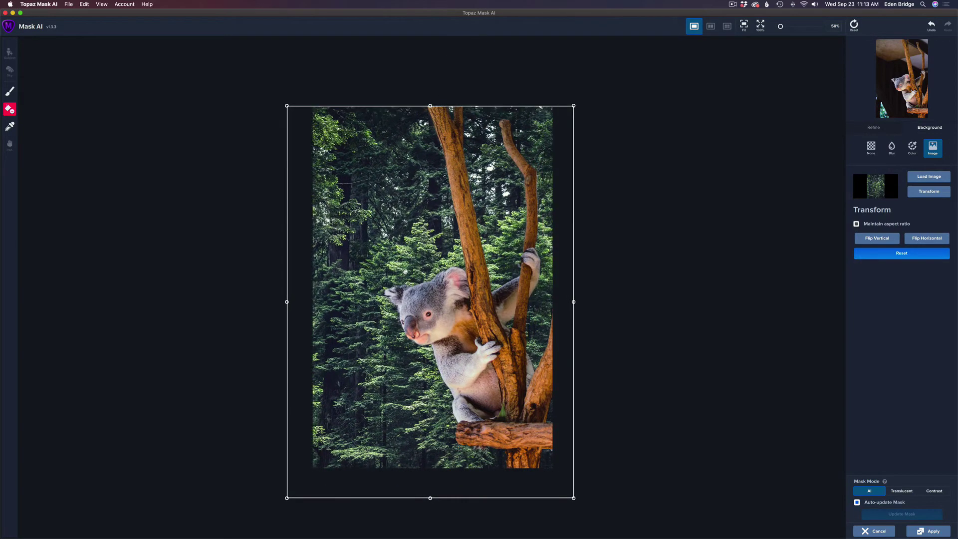
{"action": "left_click_drag", "start_coordinate": [405, 320], "coordinate": [406, 308]}
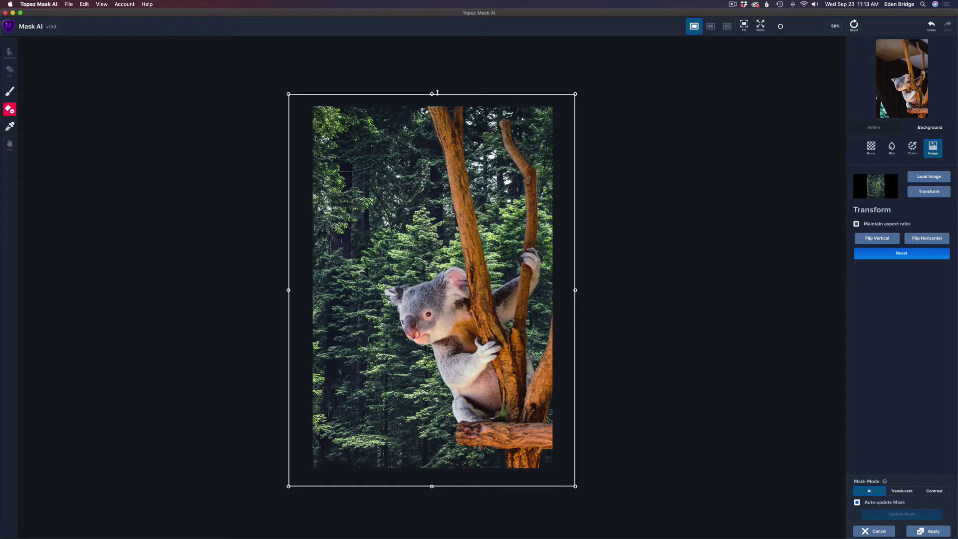
{"action": "left_click_drag", "start_coordinate": [432, 94], "coordinate": [429, 90]}
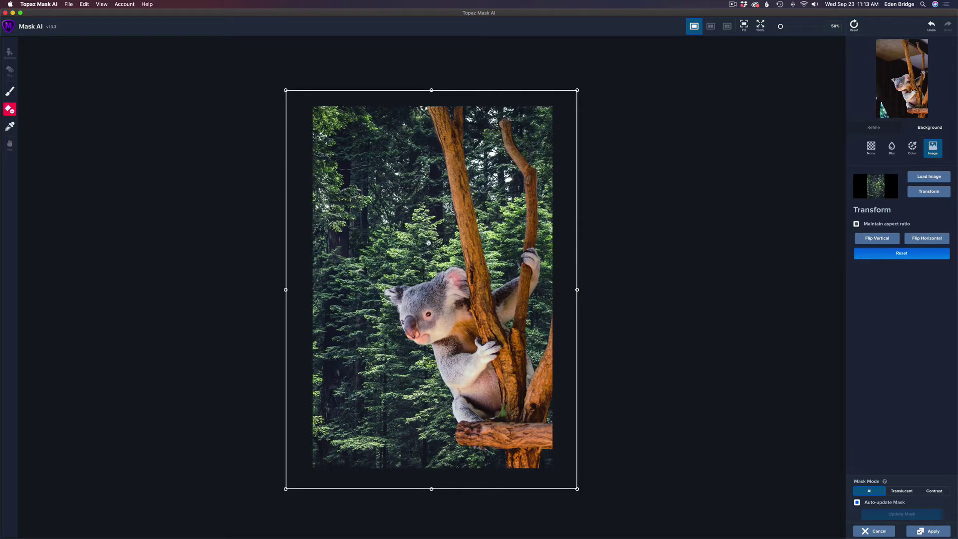
{"action": "left_click_drag", "start_coordinate": [427, 245], "coordinate": [436, 245]}
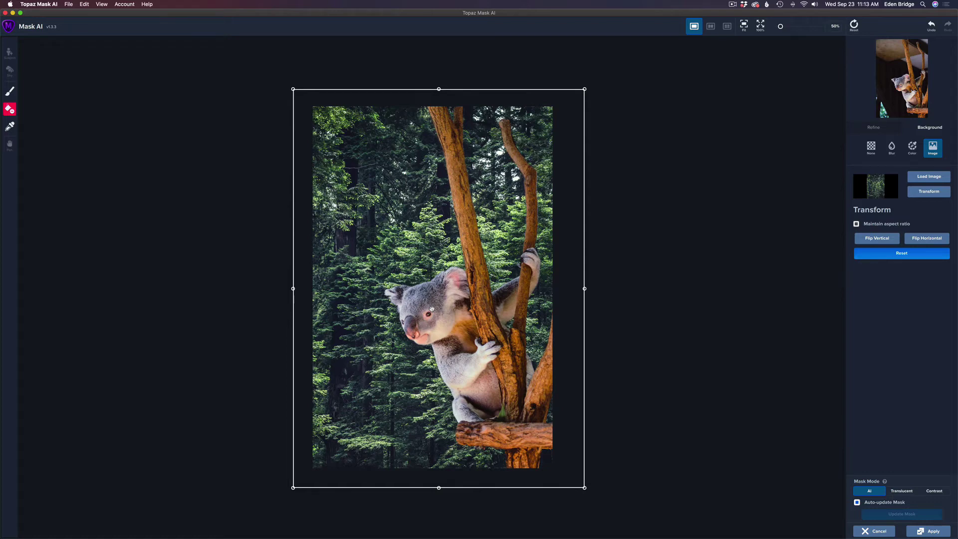
- Preview a horizontal flip of the background, revert it, and exit transform mode
{"action": "left_click", "coordinate": [937, 240]}
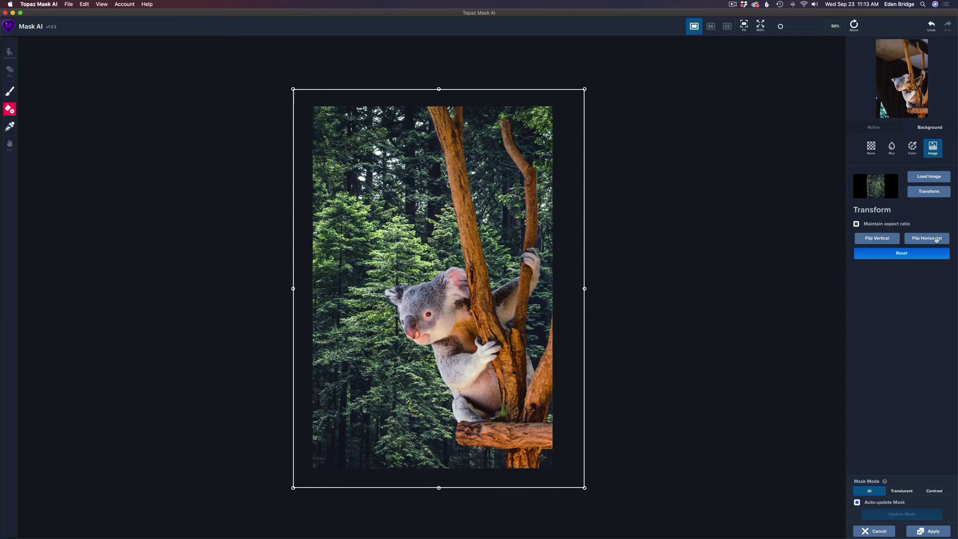
{"action": "left_click", "coordinate": [924, 240]}
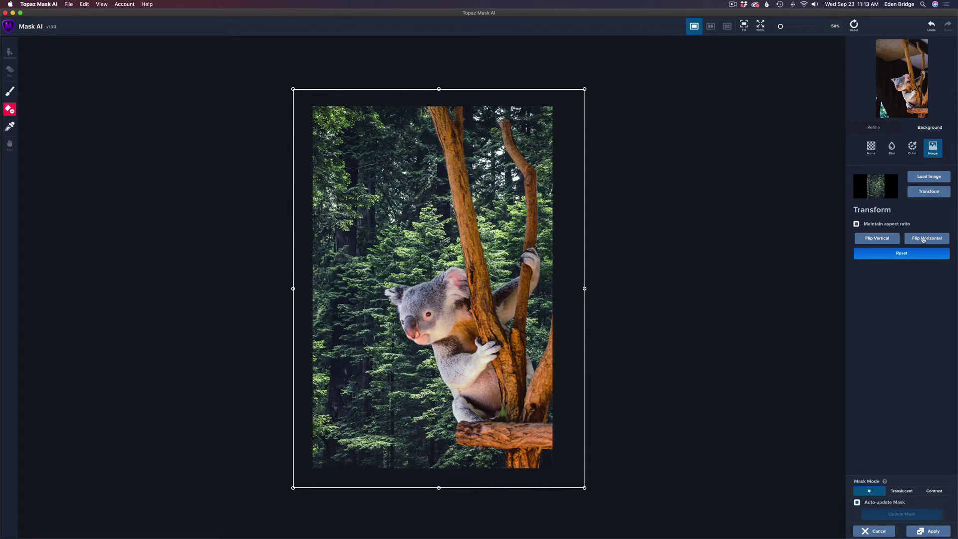
{"action": "left_click", "coordinate": [931, 192]}
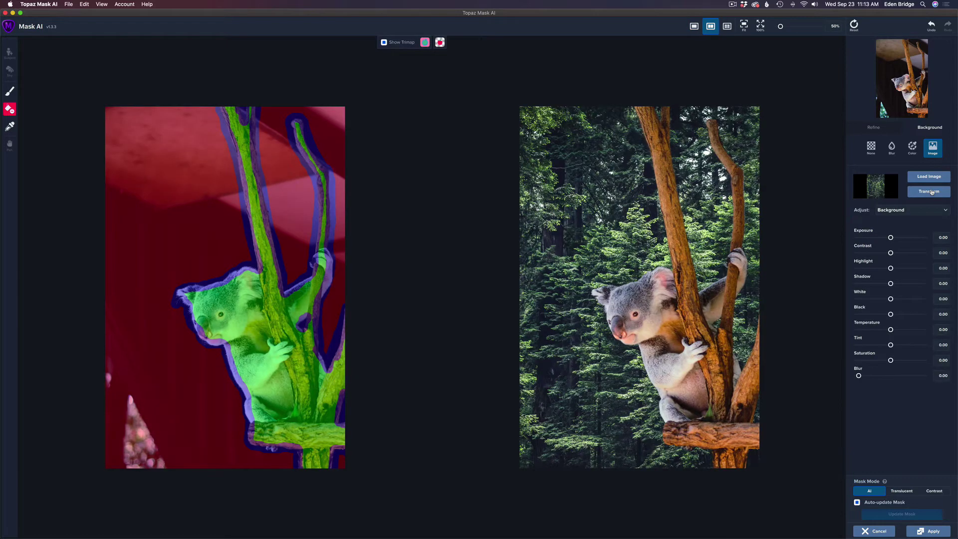
- Switch to a single-pane view and turn off the red/green mask overlay
{"action": "left_click", "coordinate": [694, 27]}
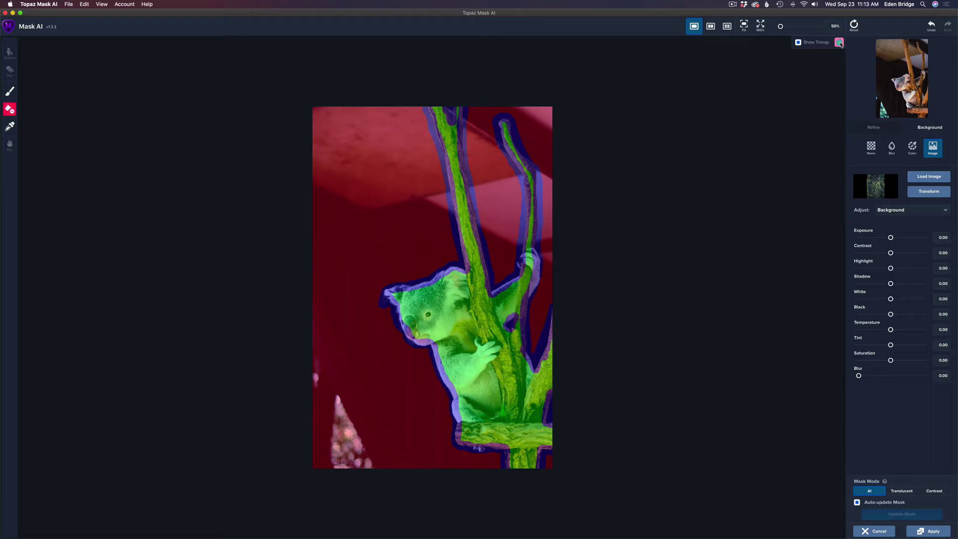
{"action": "left_click", "coordinate": [840, 43]}
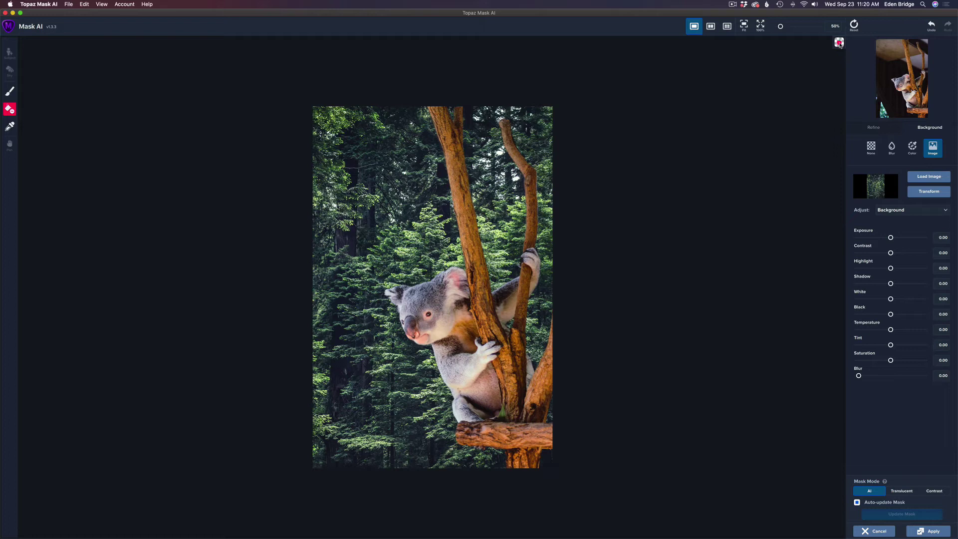
- In Mask view, mark the arm–branch gap as Keep with a size-70 brush, then return to the composite
{"action": "left_click", "coordinate": [840, 44]}
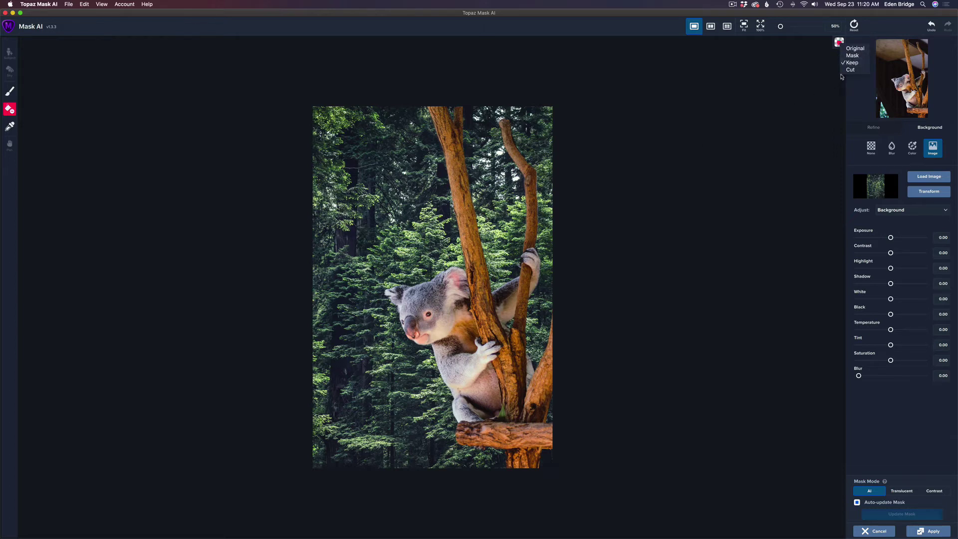
{"action": "left_click", "coordinate": [853, 56]}
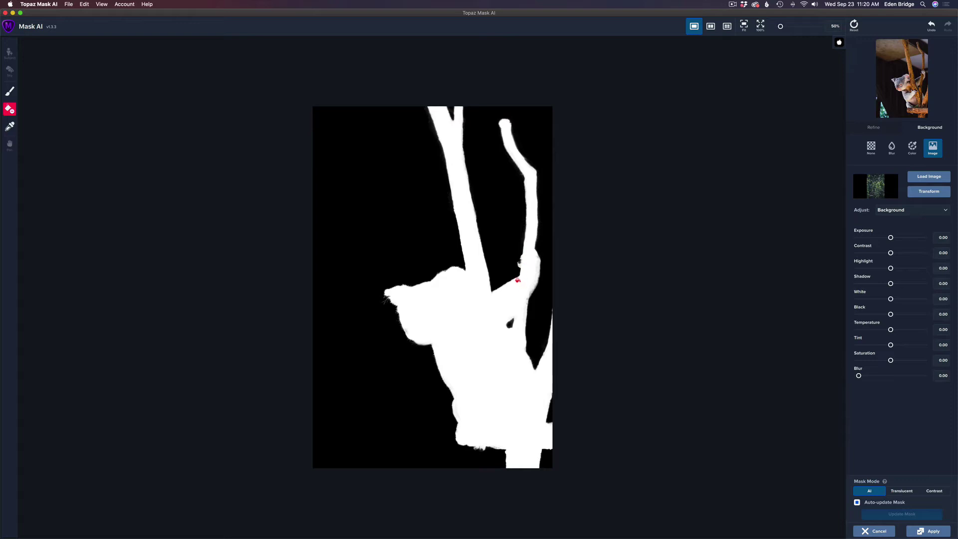
{"action": "left_click", "coordinate": [10, 92]}
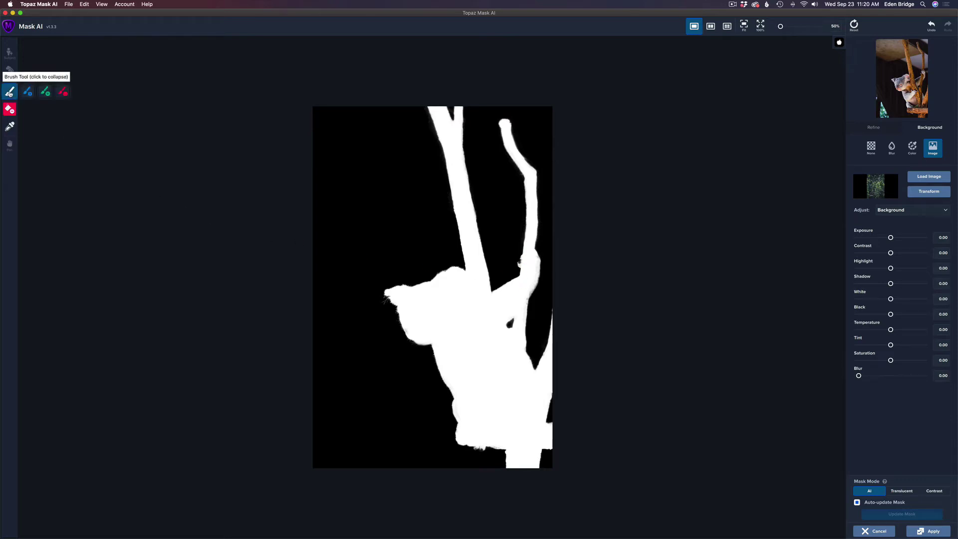
{"action": "left_click", "coordinate": [46, 91]}
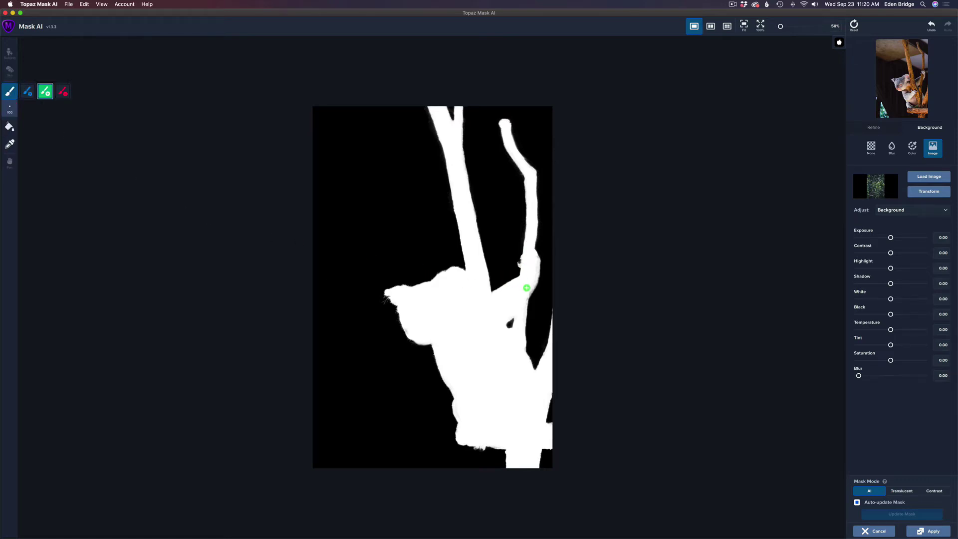
{"action": "key", "text": "bracketleft"}
{"action": "key", "text": "bracketleft"}
{"action": "key", "text": "bracketleft"}
{"action": "left_click", "coordinate": [524, 296]}
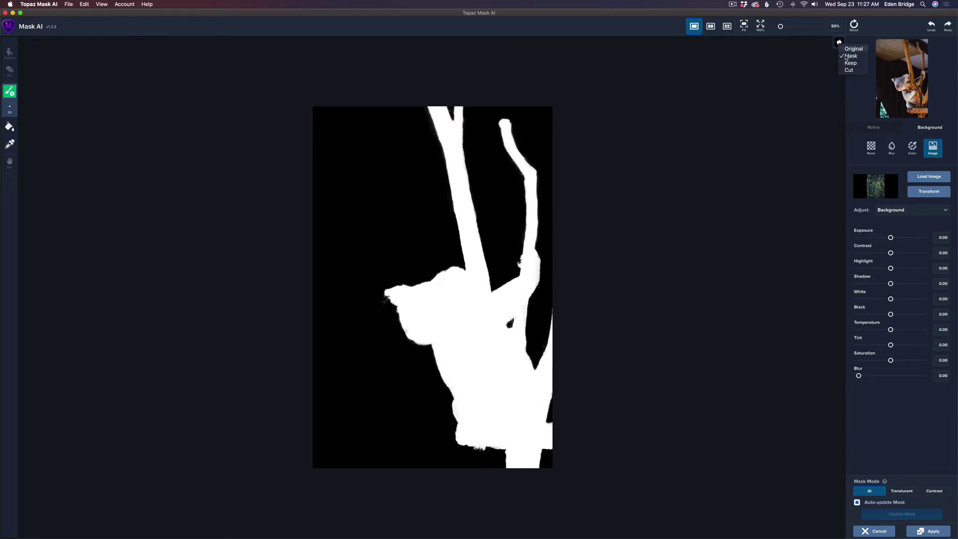
{"action": "left_click", "coordinate": [840, 43]}
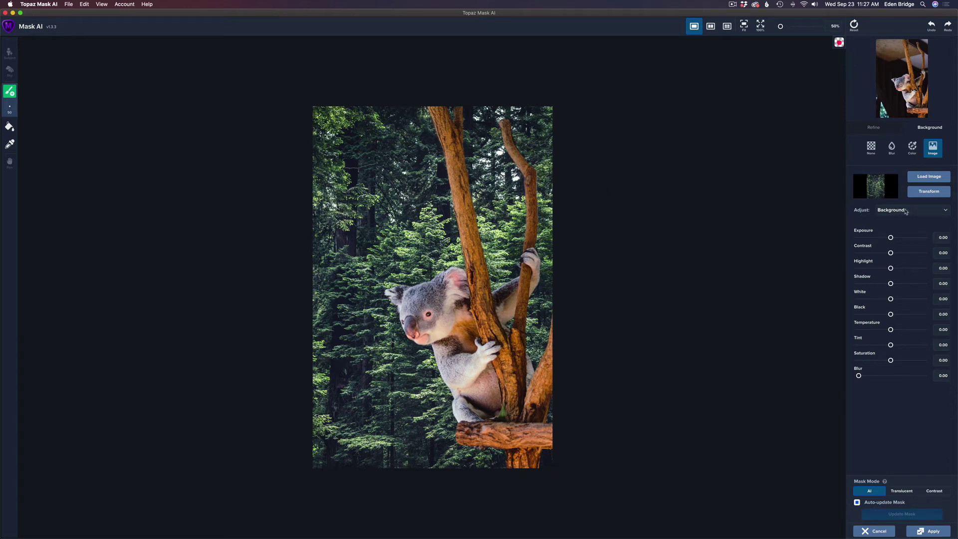
- Set the background's Blur to 0.30, Exposure to -0.20, Temperature to 0.30, and nudge Tint
{"action": "left_click", "coordinate": [947, 211]}
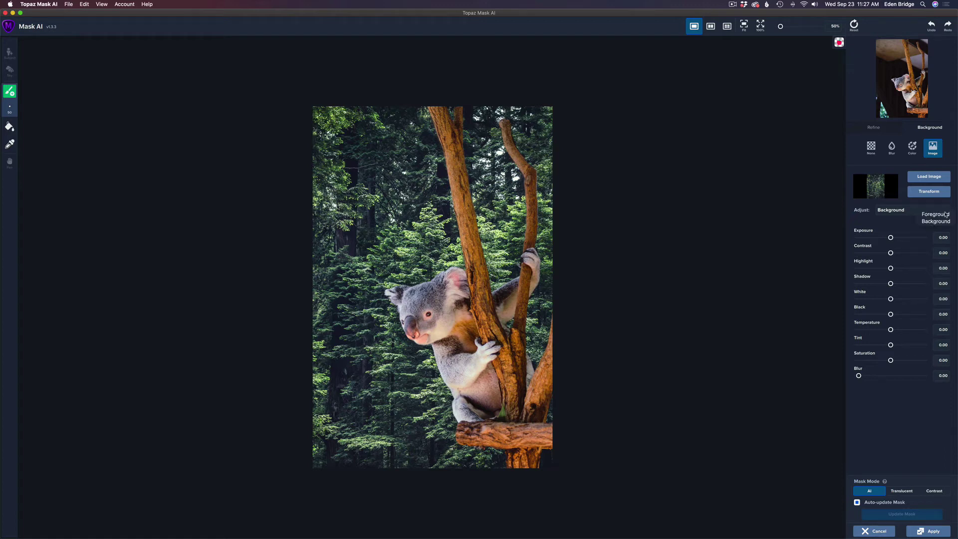
{"action": "left_click", "coordinate": [863, 221]}
{"action": "left_click_drag", "start_coordinate": [859, 377], "coordinate": [878, 376]}
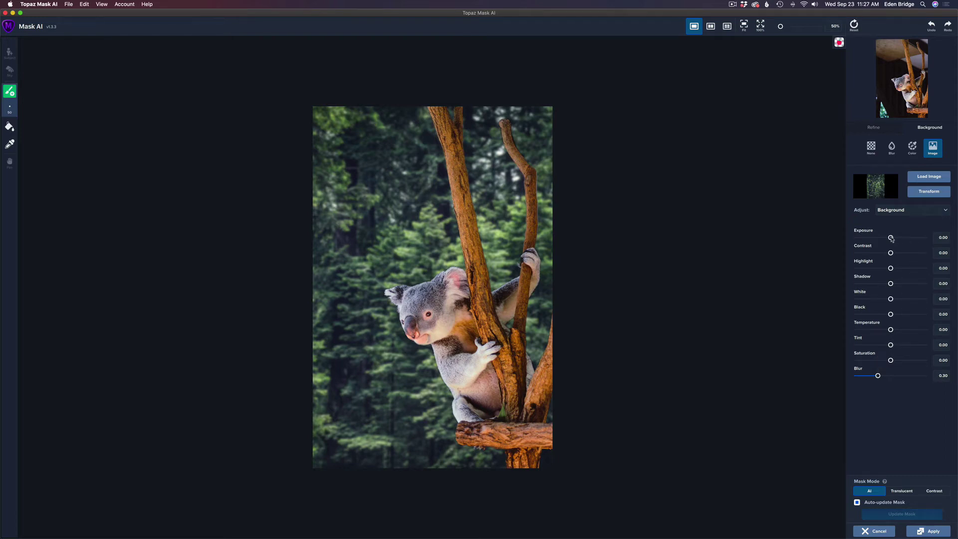
{"action": "left_click_drag", "start_coordinate": [892, 239], "coordinate": [887, 239]}
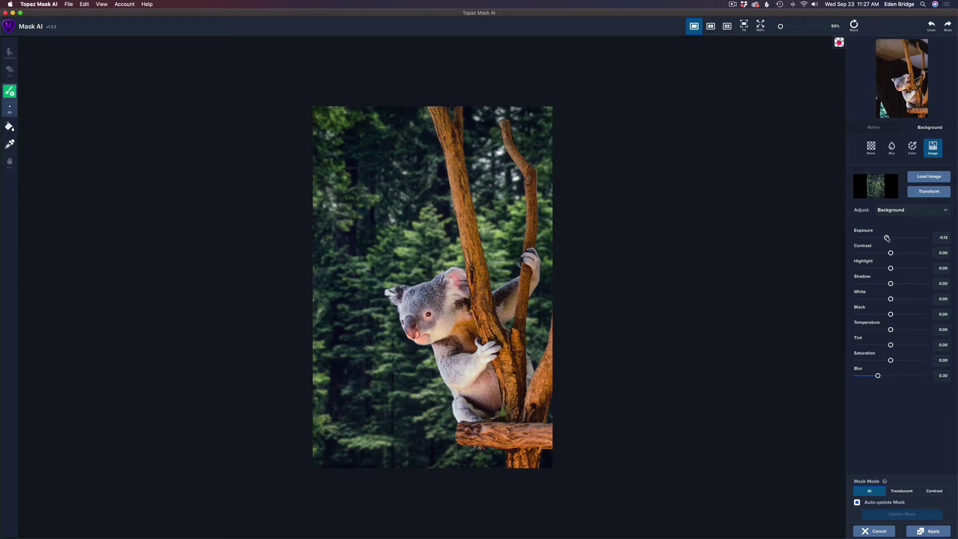
{"action": "left_click_drag", "start_coordinate": [887, 239], "coordinate": [885, 239]}
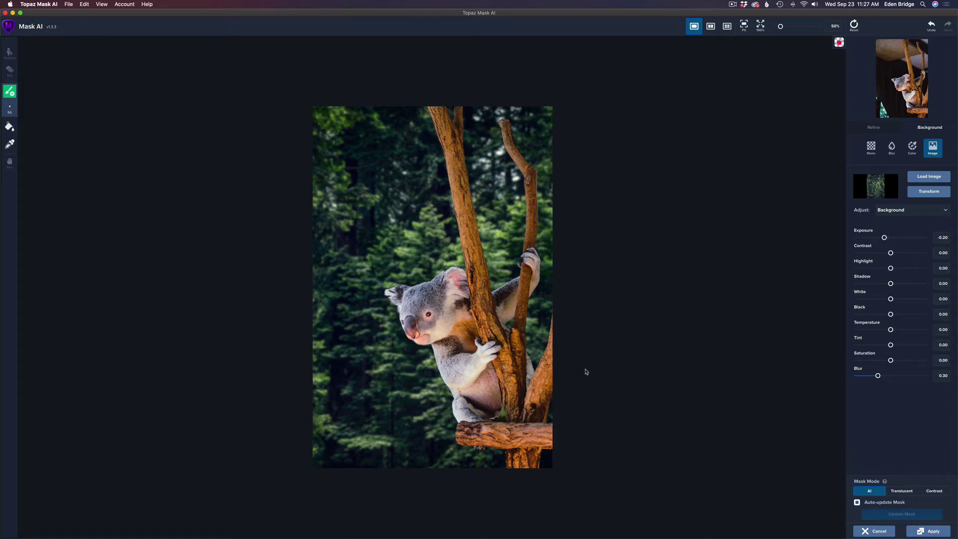
{"action": "left_click_drag", "start_coordinate": [892, 332], "coordinate": [901, 334]}
{"action": "left_click_drag", "start_coordinate": [891, 346], "coordinate": [892, 347]}
- Reset the background Tint, then set the foreground koala's Tint to -0.15
{"action": "double_click", "coordinate": [860, 340]}
{"action": "left_click", "coordinate": [934, 214]}
{"action": "left_click", "coordinate": [934, 215]}
{"action": "mouse_move", "coordinate": [892, 345]}
{"action": "left_mouse_down"}
{"action": "mouse_move", "coordinate": [860, 344]}
{"action": "mouse_move", "coordinate": [883, 346]}
{"action": "left_mouse_up"}
{"action": "left_click_drag", "start_coordinate": [884, 345], "coordinate": [886, 346]}
- Set the koala's Exposure to -0.16, Contrast to -0.20 and Temperature to -0.25
{"action": "left_click_drag", "start_coordinate": [892, 239], "coordinate": [887, 239]}
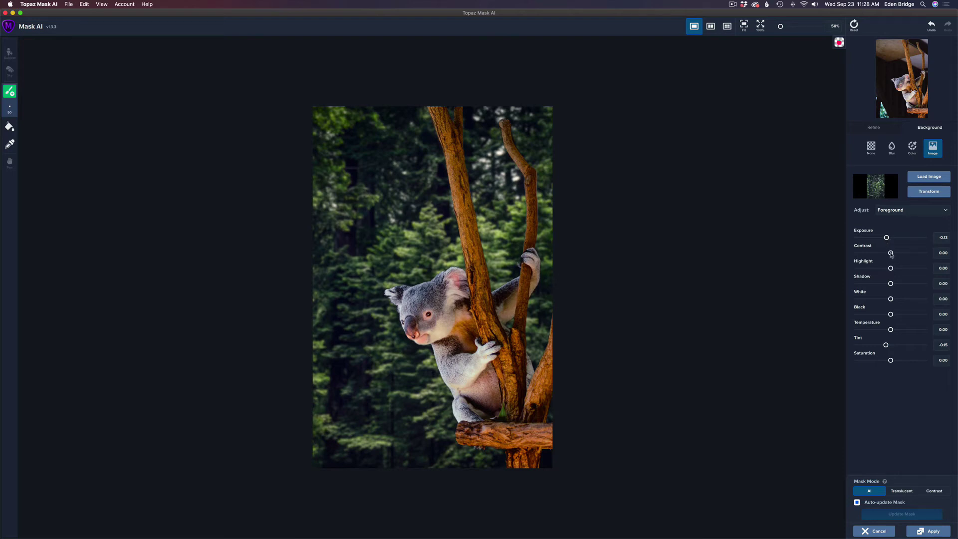
{"action": "mouse_move", "coordinate": [891, 254]}
{"action": "left_mouse_down"}
{"action": "mouse_move", "coordinate": [866, 255]}
{"action": "mouse_move", "coordinate": [886, 256]}
{"action": "left_mouse_up"}
{"action": "mouse_move", "coordinate": [891, 331]}
{"action": "left_mouse_down"}
{"action": "mouse_move", "coordinate": [920, 333]}
{"action": "mouse_move", "coordinate": [870, 330]}
{"action": "mouse_move", "coordinate": [884, 331]}
{"action": "left_mouse_up"}
{"action": "left_click_drag", "start_coordinate": [888, 237], "coordinate": [887, 238]}
{"action": "left_click_drag", "start_coordinate": [885, 238], "coordinate": [886, 239]}
- With Adjust on Background, set Exposure to -0.28 and Saturation to -0.02
{"action": "left_click", "coordinate": [921, 212]}
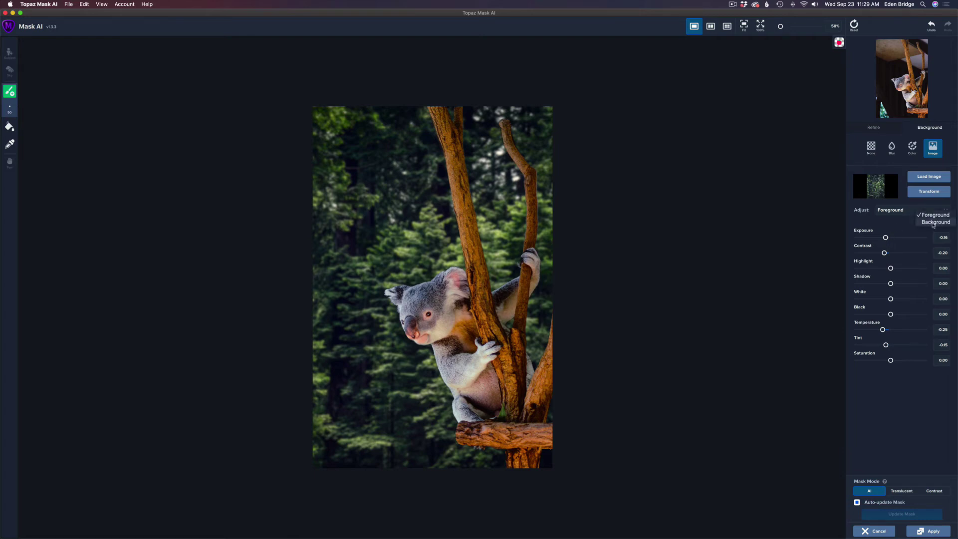
{"action": "left_click", "coordinate": [934, 224]}
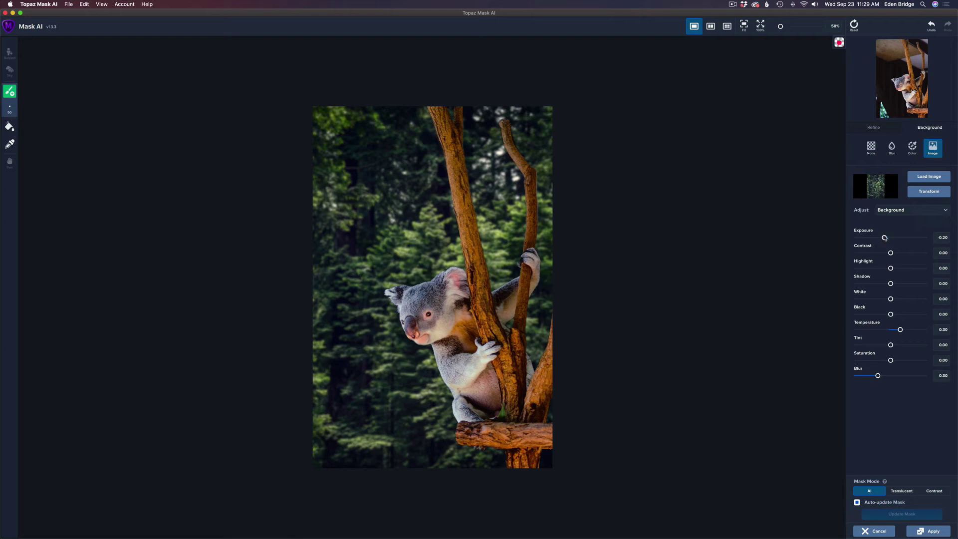
{"action": "left_click_drag", "start_coordinate": [884, 238], "coordinate": [882, 239]}
{"action": "mouse_move", "coordinate": [892, 361]}
{"action": "left_mouse_down"}
{"action": "mouse_move", "coordinate": [911, 361]}
{"action": "mouse_move", "coordinate": [891, 361]}
{"action": "left_mouse_up"}
- Zoom in and paint the lower branch edge under the claws as kept with a size-20 Keep brush
{"action": "scroll", "coordinate": [510, 210], "scroll_direction": "up", "scroll_amount": 1}
{"action": "scroll", "coordinate": [510, 209], "scroll_direction": "up", "scroll_amount": 5}
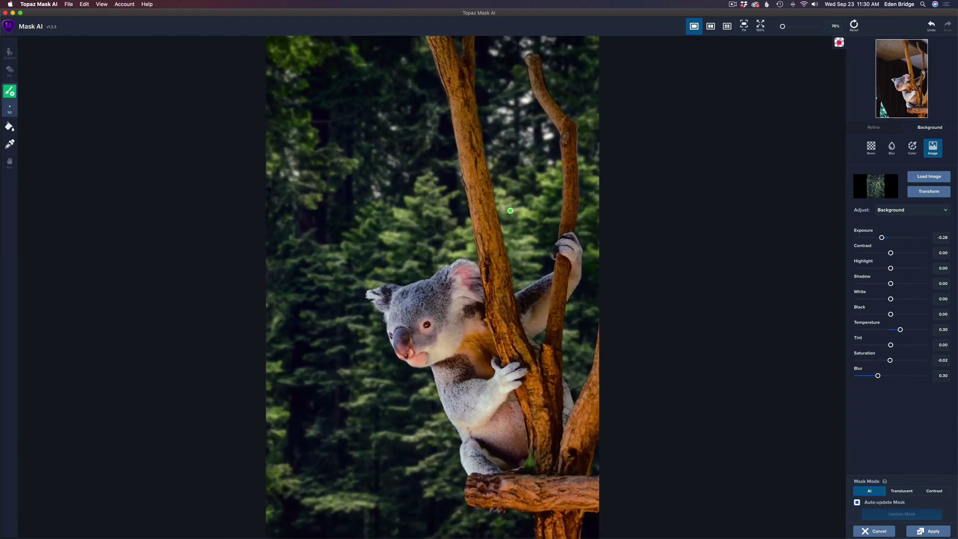
{"action": "scroll", "coordinate": [394, 328], "scroll_direction": "up", "scroll_amount": 4}
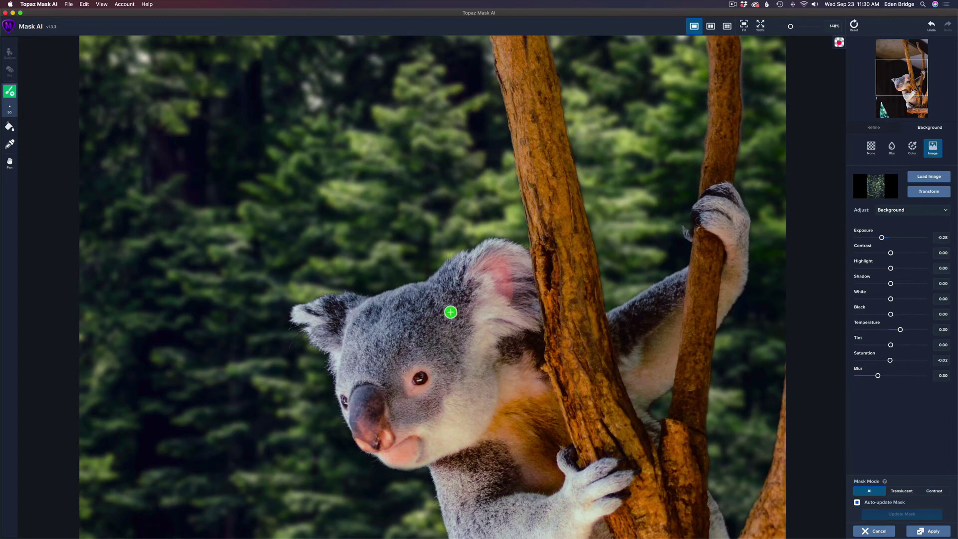
{"action": "scroll", "coordinate": [452, 320], "scroll_direction": "down", "scroll_amount": 1}
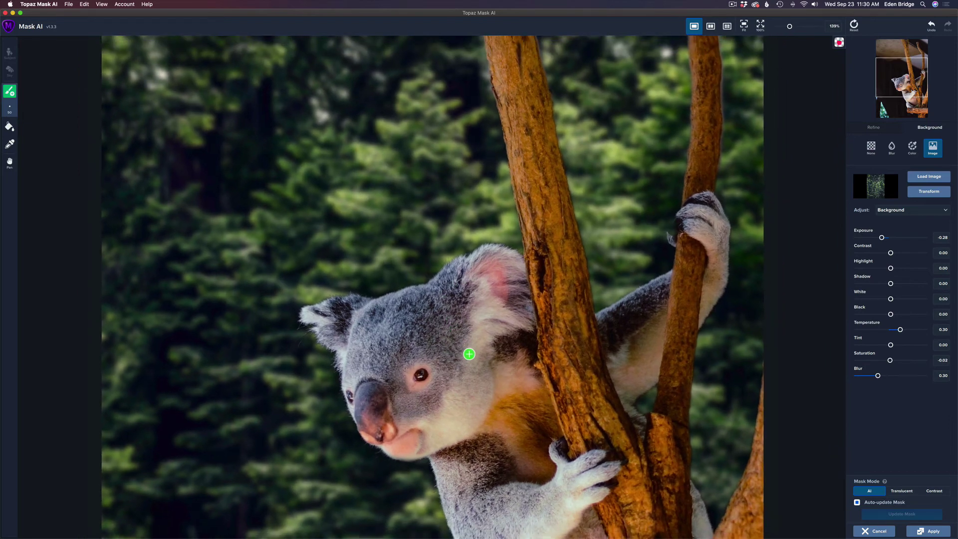
{"action": "key", "text": "space"}
{"action": "left_click_drag", "start_coordinate": [470, 351], "coordinate": [491, 161]}
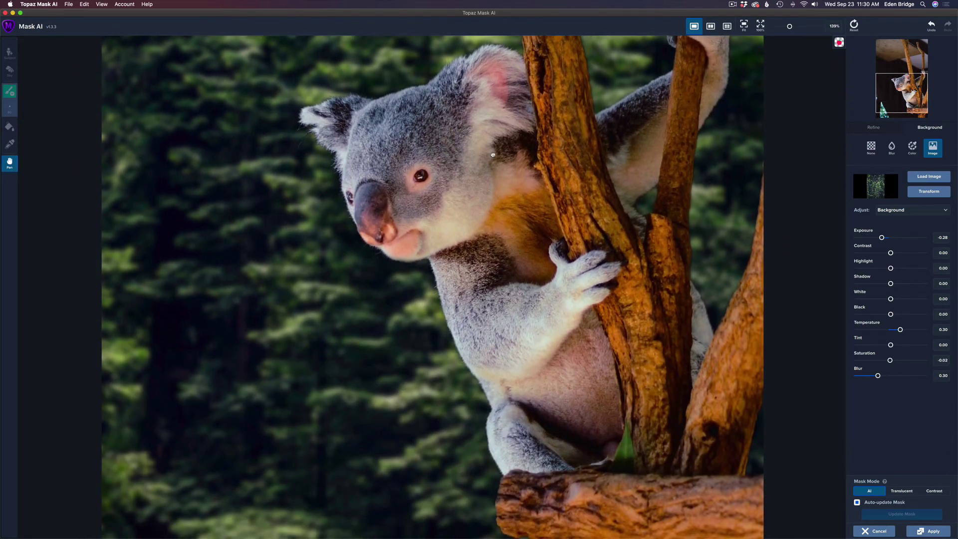
{"action": "left_click_drag", "start_coordinate": [533, 234], "coordinate": [536, 167]}
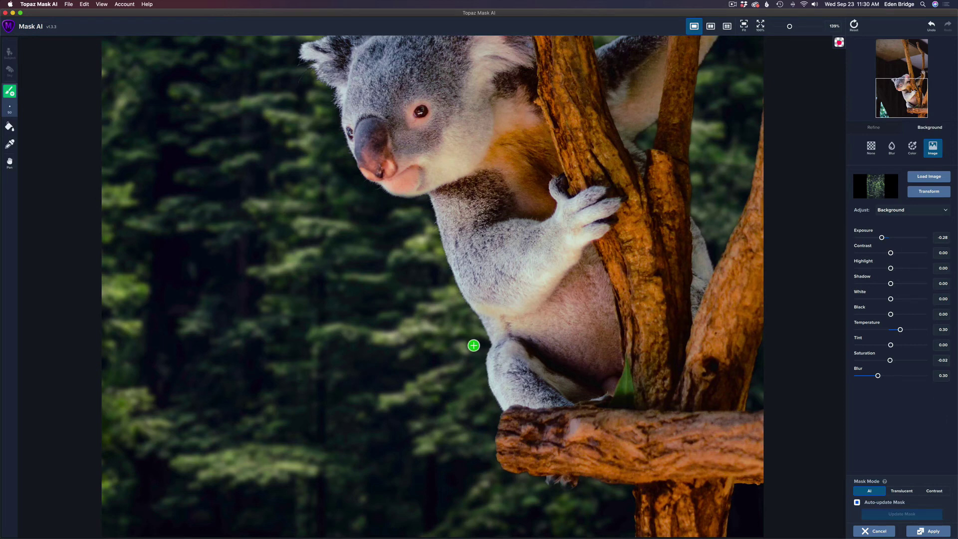
{"action": "key", "text": "bracketleft"}
{"action": "key", "text": "bracketleft"}
{"action": "key", "text": "bracketleft"}
{"action": "left_click_drag", "start_coordinate": [552, 478], "coordinate": [572, 473]}
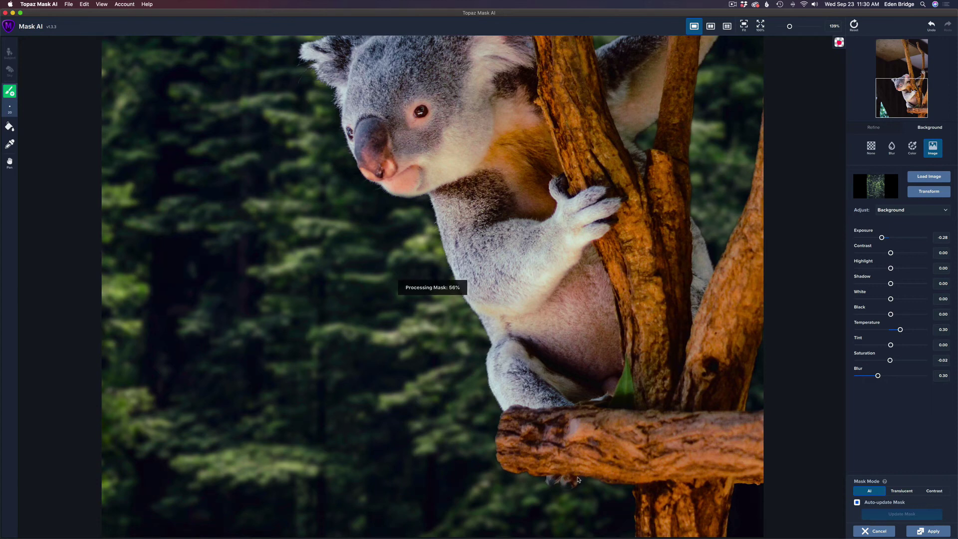
{"action": "left_click_drag", "start_coordinate": [577, 478], "coordinate": [572, 480]}
{"action": "key", "text": "space"}
{"action": "mouse_move", "coordinate": [617, 262]}
{"action": "left_mouse_down"}
{"action": "mouse_move", "coordinate": [597, 289]}
{"action": "mouse_move", "coordinate": [589, 329]}
{"action": "mouse_move", "coordinate": [561, 349]}
{"action": "left_mouse_up"}
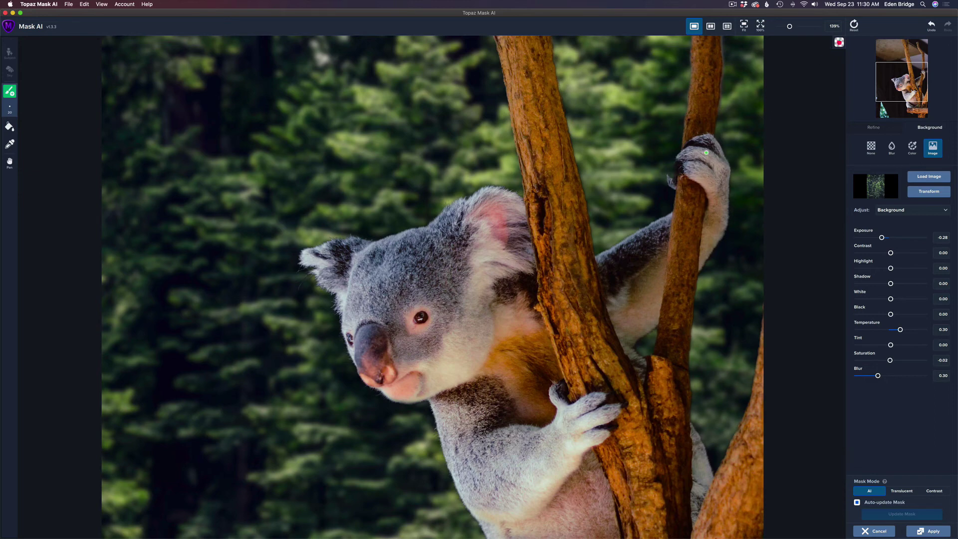
{"action": "left_click", "coordinate": [840, 43]}
{"action": "left_click", "coordinate": [849, 44]}
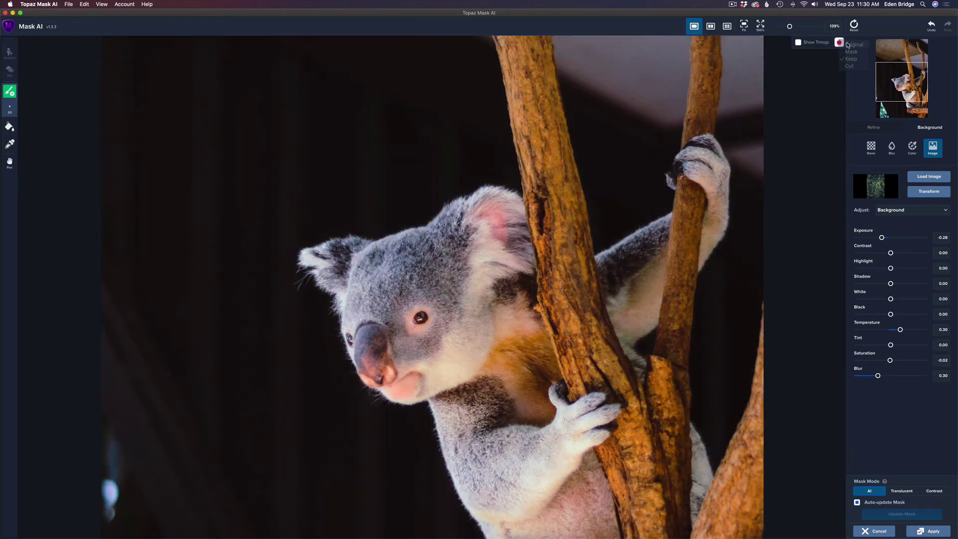
{"action": "left_click", "coordinate": [847, 45]}
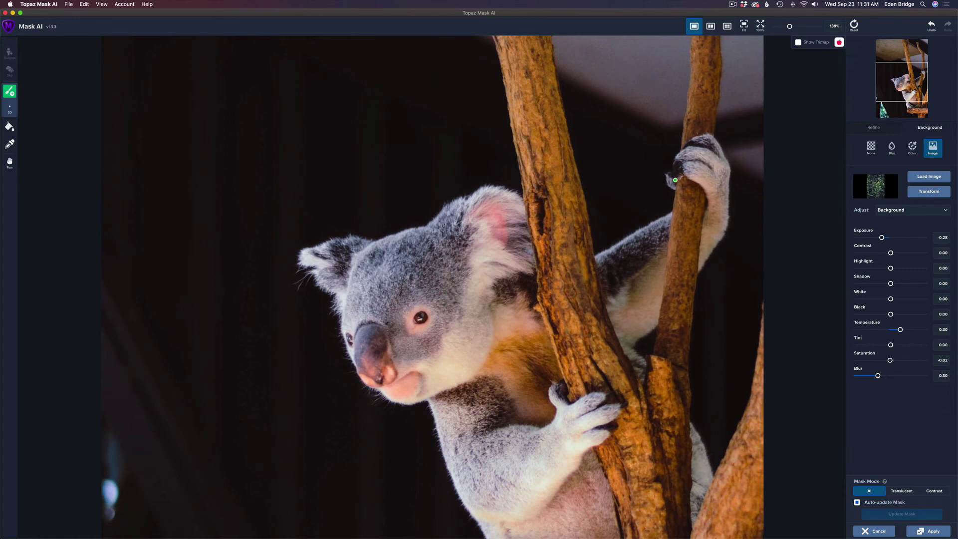
{"action": "left_click", "coordinate": [839, 42]}
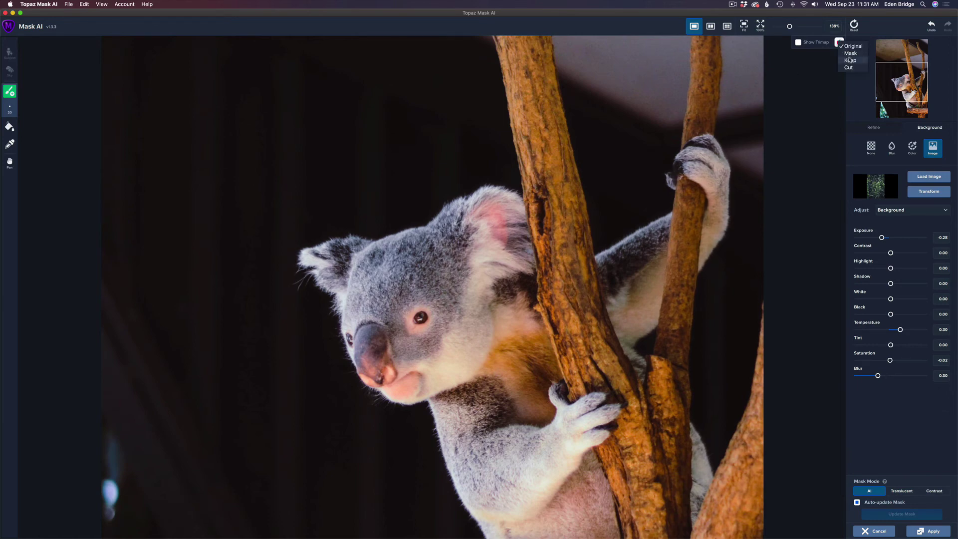
{"action": "left_click", "coordinate": [849, 60]}
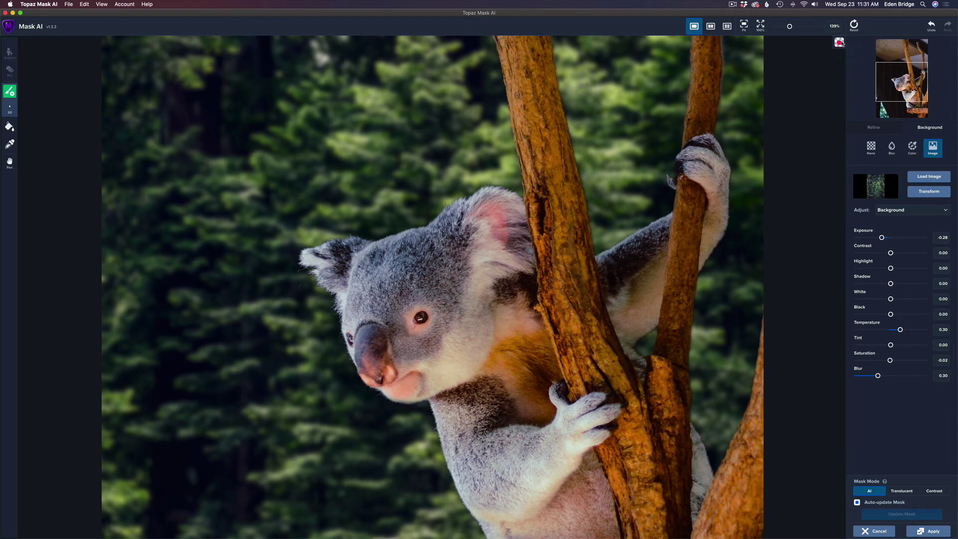
{"action": "left_click", "coordinate": [840, 42]}
{"action": "left_click", "coordinate": [849, 53]}
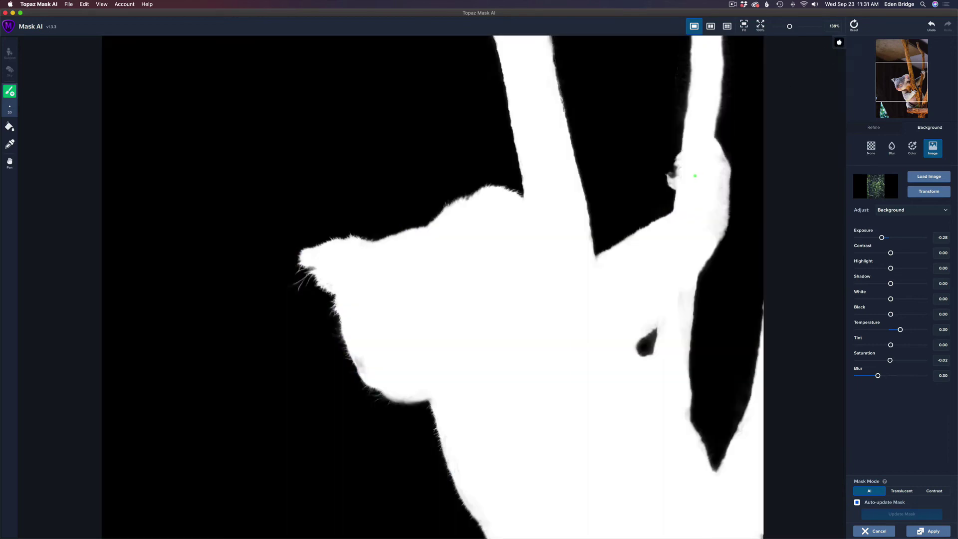
{"action": "left_click", "coordinate": [839, 43]}
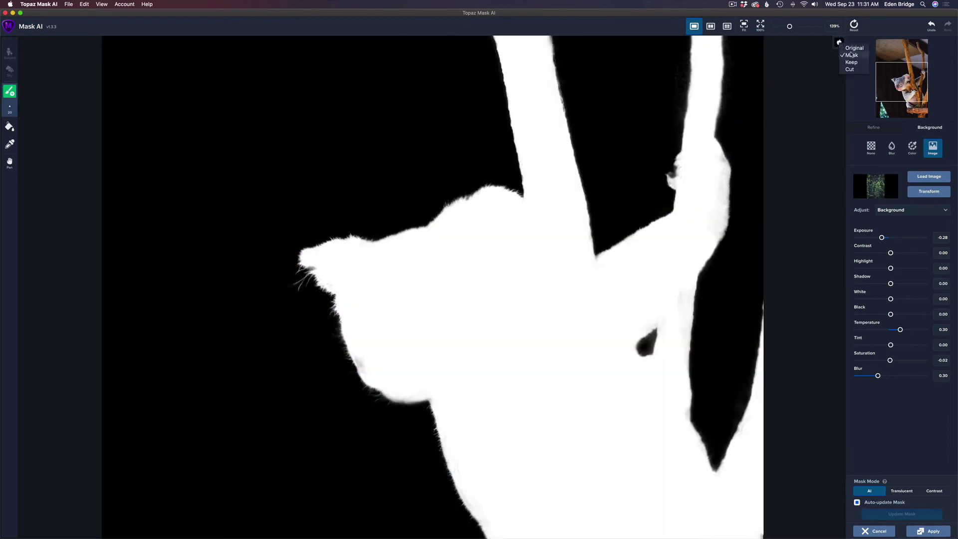
{"action": "left_click", "coordinate": [854, 49]}
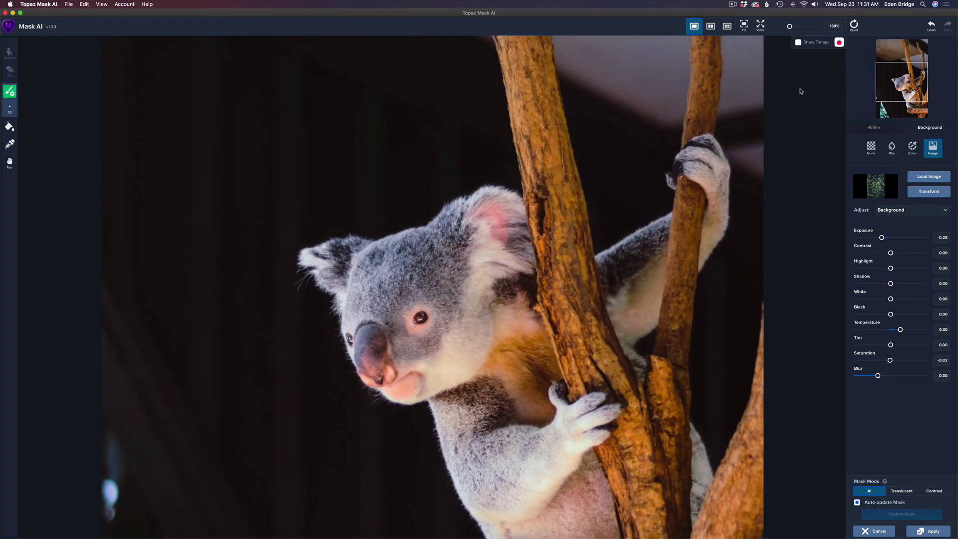
{"action": "left_click", "coordinate": [840, 43]}
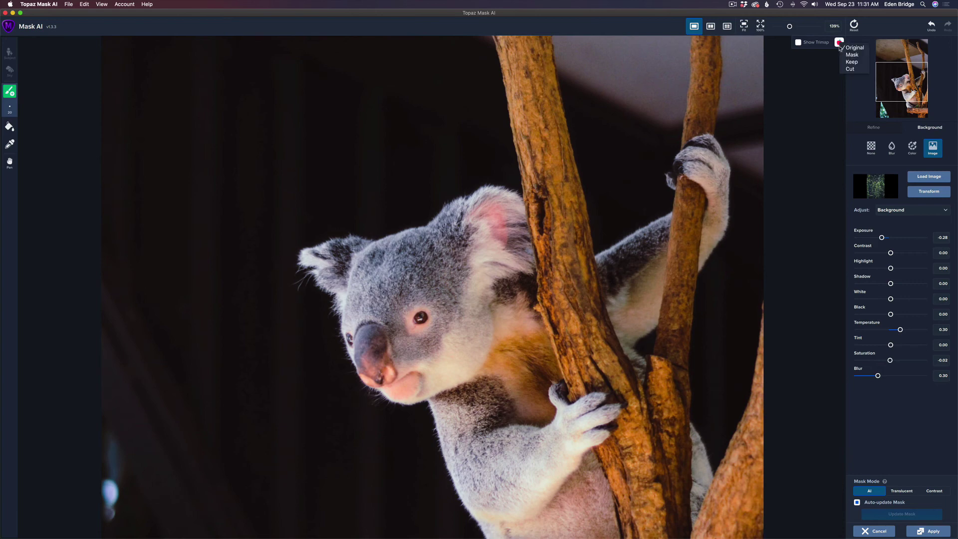
{"action": "left_click", "coordinate": [853, 62]}
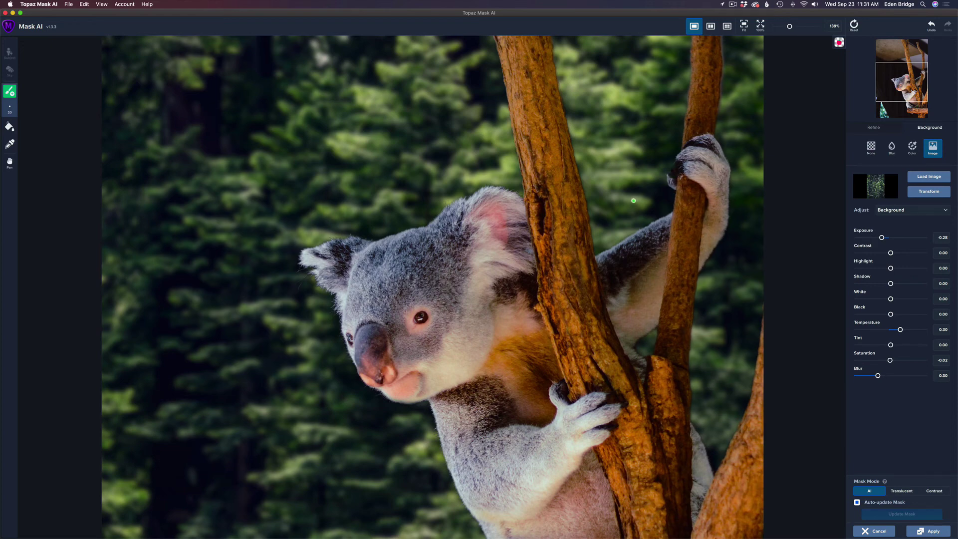
- Zoom out and raise Foreground Recovery in the Refine settings from about 0.47 to 0.88
{"action": "scroll", "coordinate": [634, 201], "scroll_direction": "down", "scroll_amount": 5}
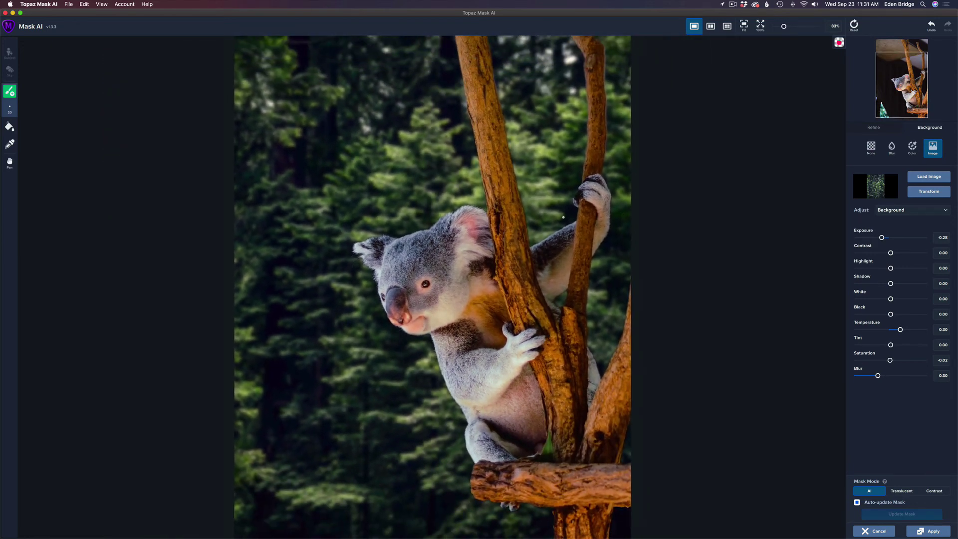
{"action": "scroll", "coordinate": [563, 217], "scroll_direction": "down", "scroll_amount": 4}
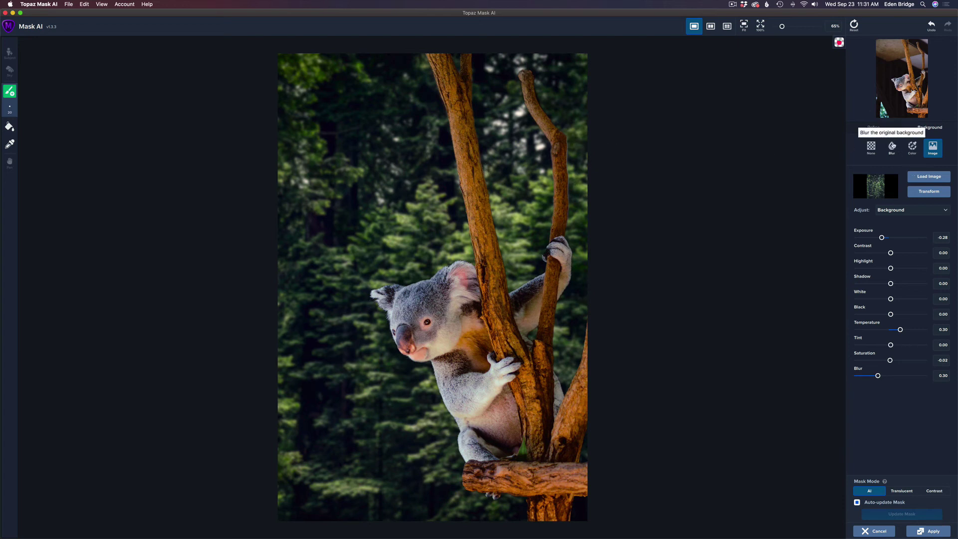
{"action": "left_click", "coordinate": [874, 128]}
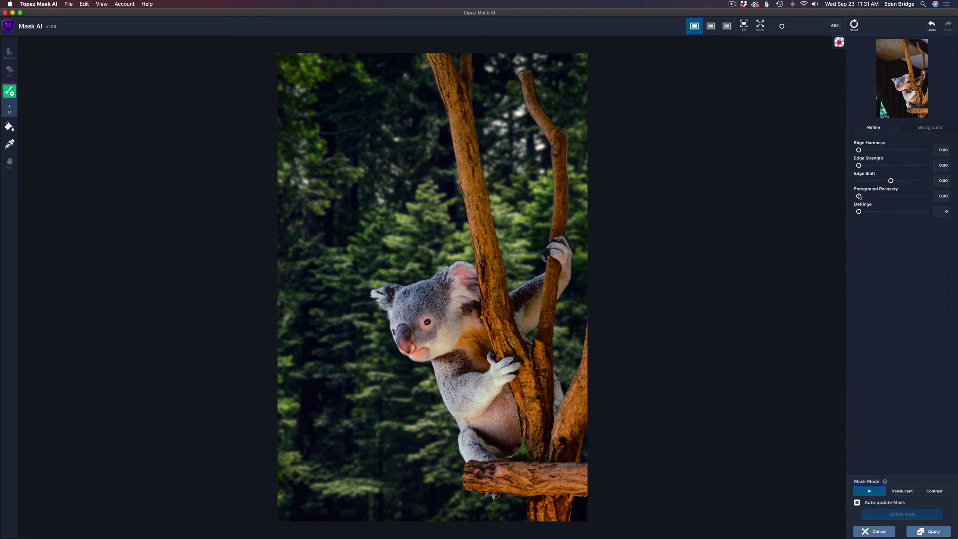
{"action": "left_click_drag", "start_coordinate": [859, 197], "coordinate": [905, 200]}
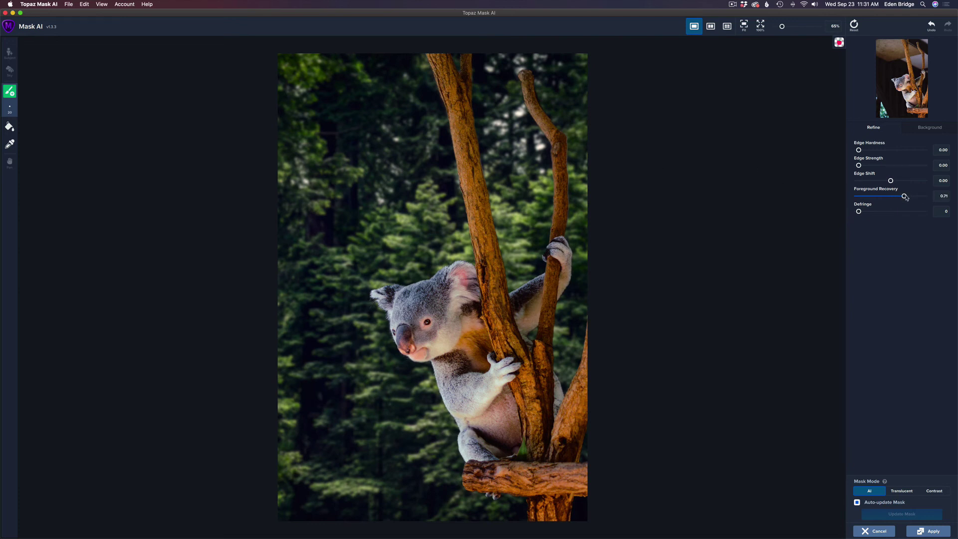
{"action": "left_click_drag", "start_coordinate": [905, 197], "coordinate": [916, 198]}
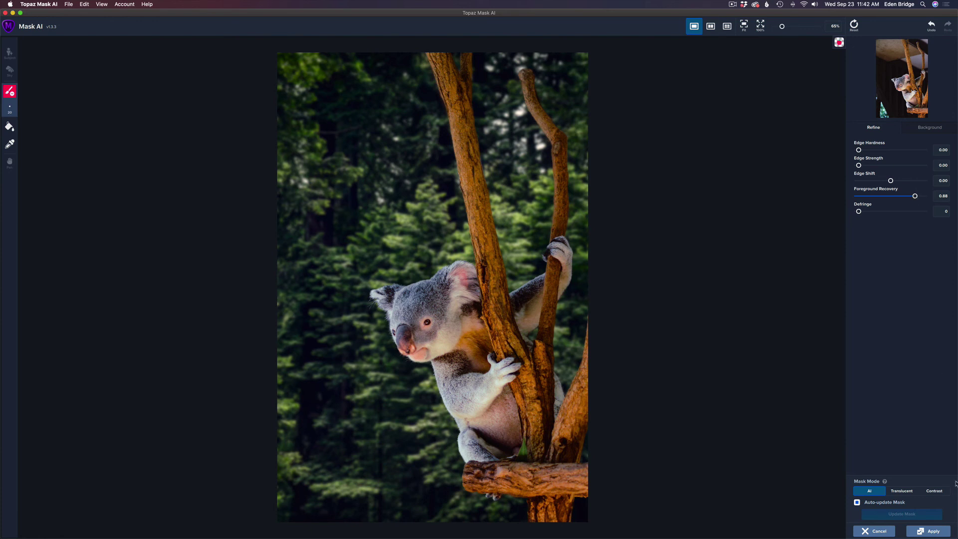
- Apply the result as a composite onto Photoshop's Background copy layer
{"action": "left_click", "coordinate": [931, 531]}
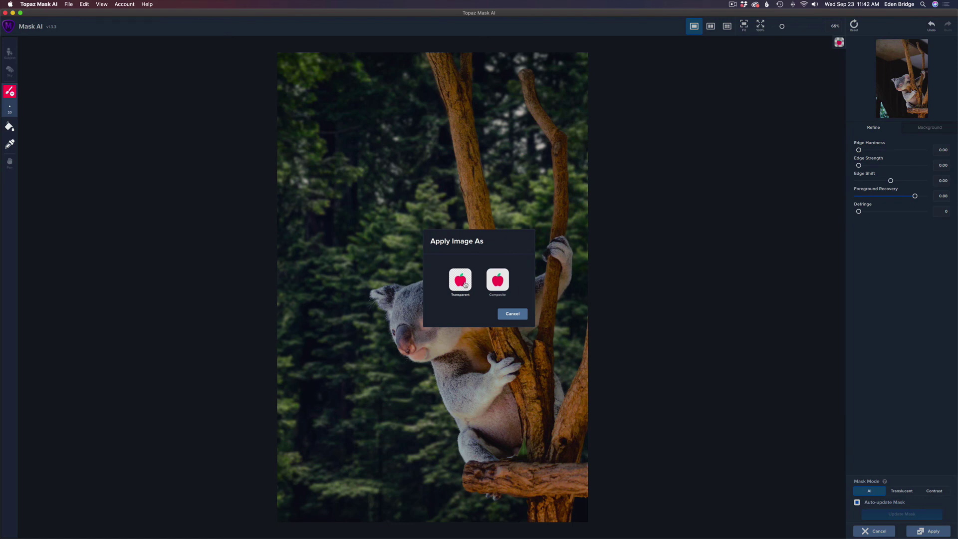
{"action": "left_click", "coordinate": [497, 281]}
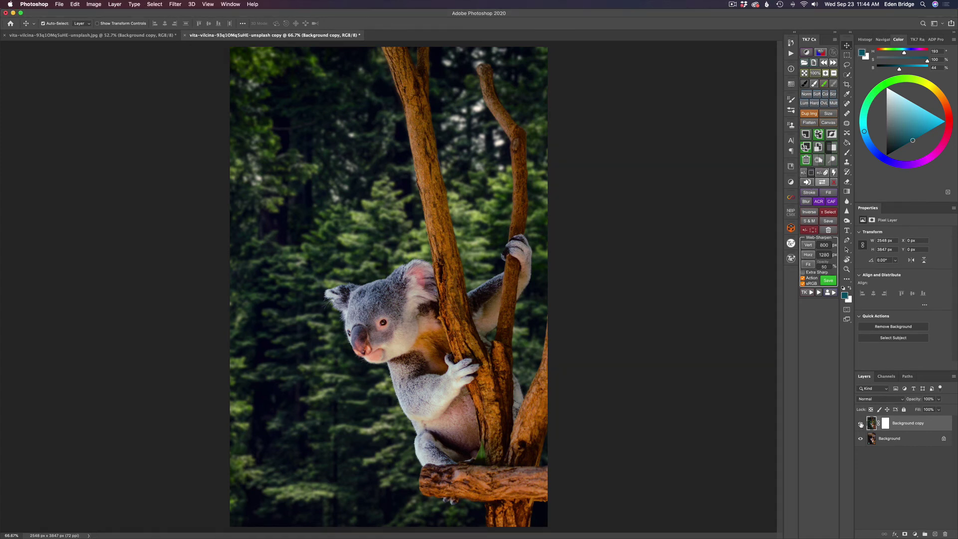
{"action": "left_click", "coordinate": [861, 423]}
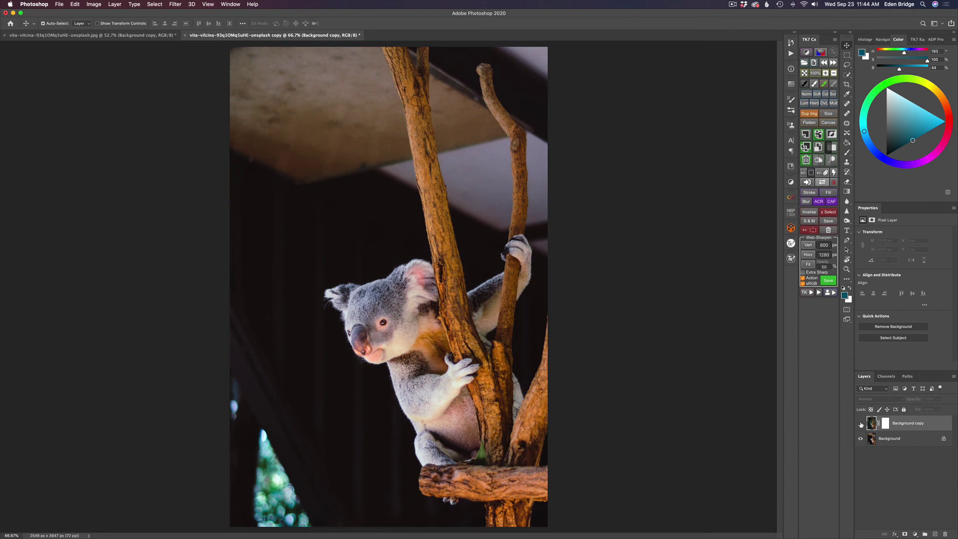
{"action": "left_click", "coordinate": [861, 424]}
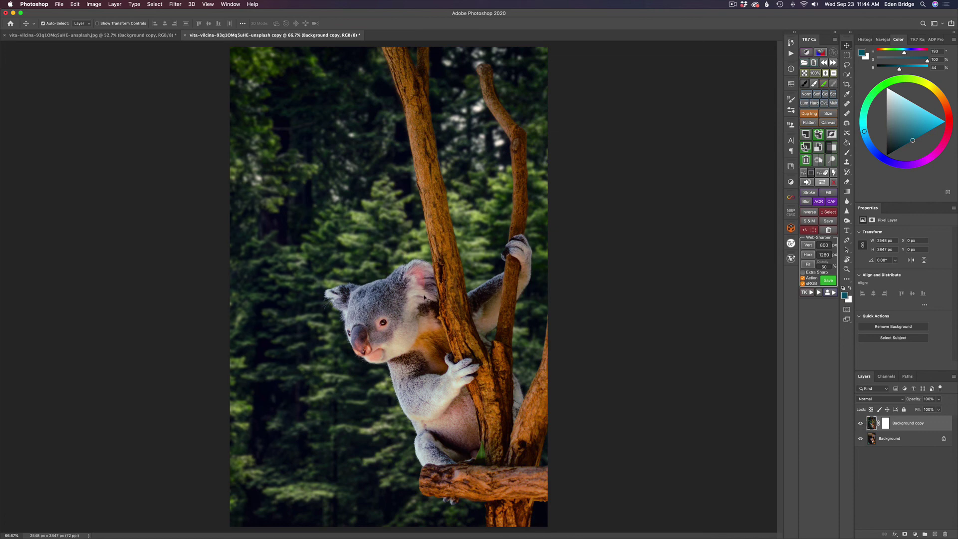
{"action": "key", "text": "super+plus"}
{"action": "key", "text": "super+plus"}
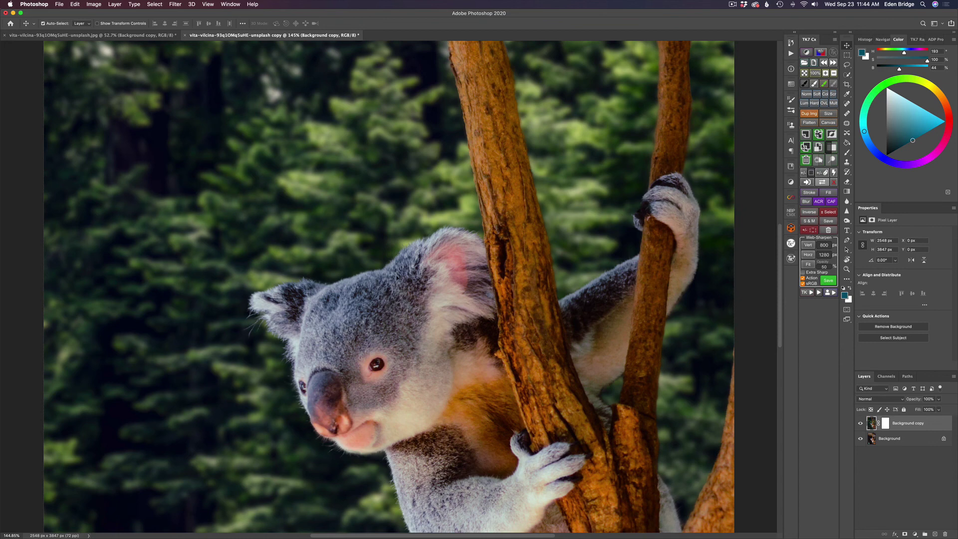
{"action": "scroll", "coordinate": [398, 278], "scroll_direction": "up", "scroll_amount": 5}
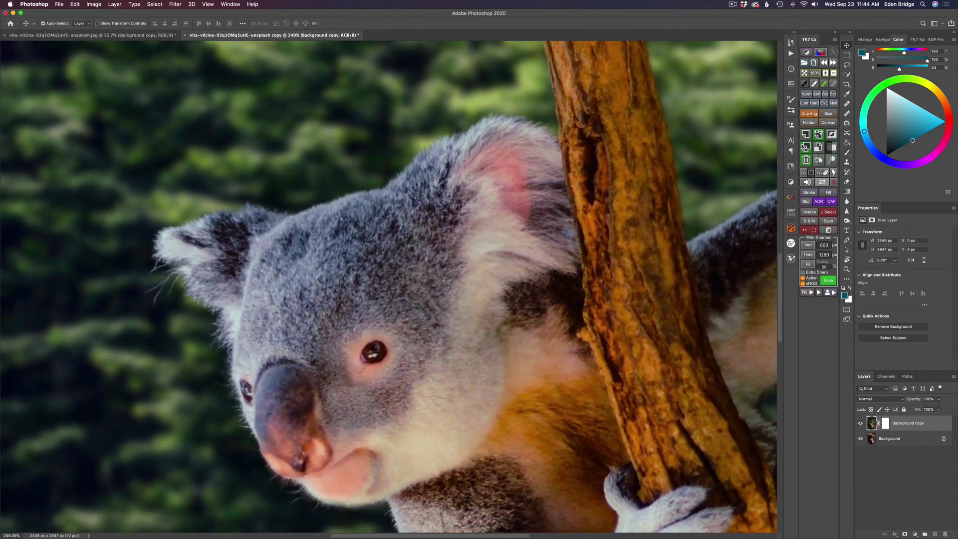
{"action": "scroll", "coordinate": [397, 278], "scroll_direction": "down", "scroll_amount": 3}
{"action": "scroll", "coordinate": [305, 390], "scroll_direction": "down", "scroll_amount": 10}
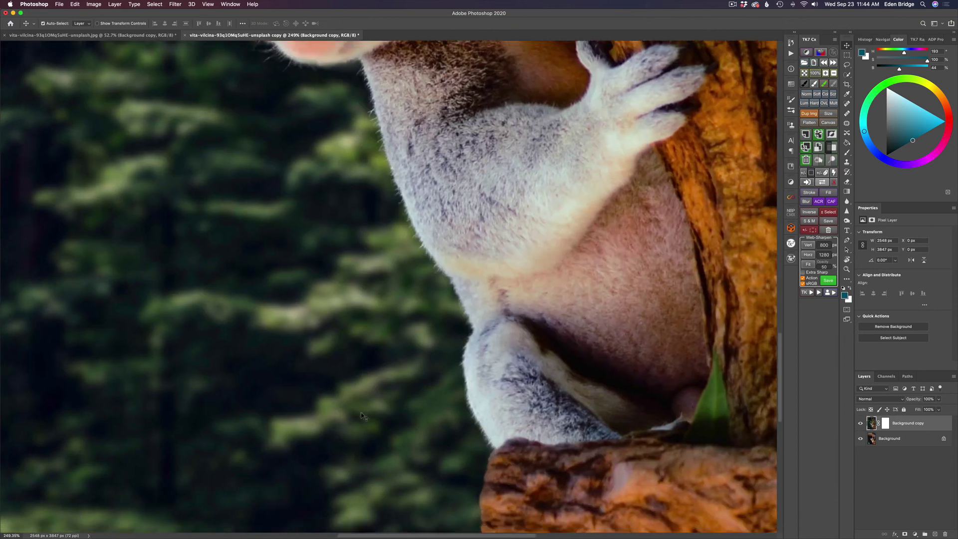
{"action": "scroll", "coordinate": [361, 412], "scroll_direction": "right", "scroll_amount": 5}
{"action": "scroll", "coordinate": [360, 412], "scroll_direction": "up", "scroll_amount": 3}
{"action": "scroll", "coordinate": [361, 413], "scroll_direction": "up", "scroll_amount": 10}
{"action": "scroll", "coordinate": [361, 412], "scroll_direction": "right", "scroll_amount": 2}
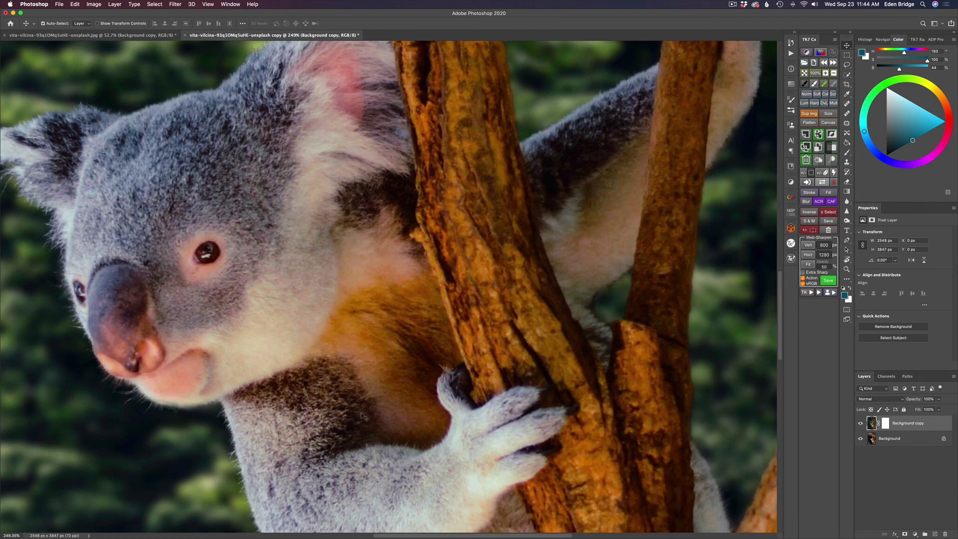
{"action": "scroll", "coordinate": [364, 417], "scroll_direction": "up", "scroll_amount": 3}
{"action": "scroll", "coordinate": [363, 416], "scroll_direction": "left", "scroll_amount": 3}
{"action": "scroll", "coordinate": [361, 416], "scroll_direction": "down", "scroll_amount": 8}
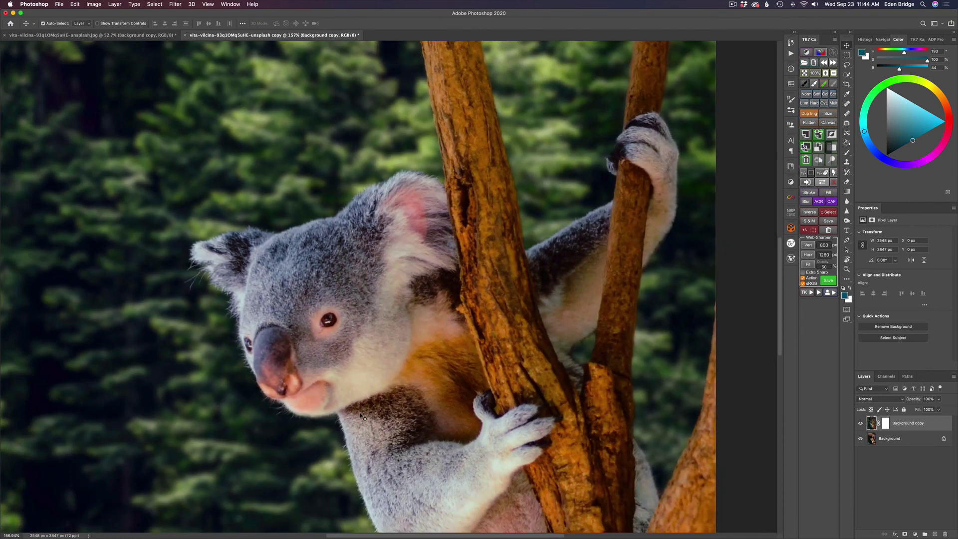